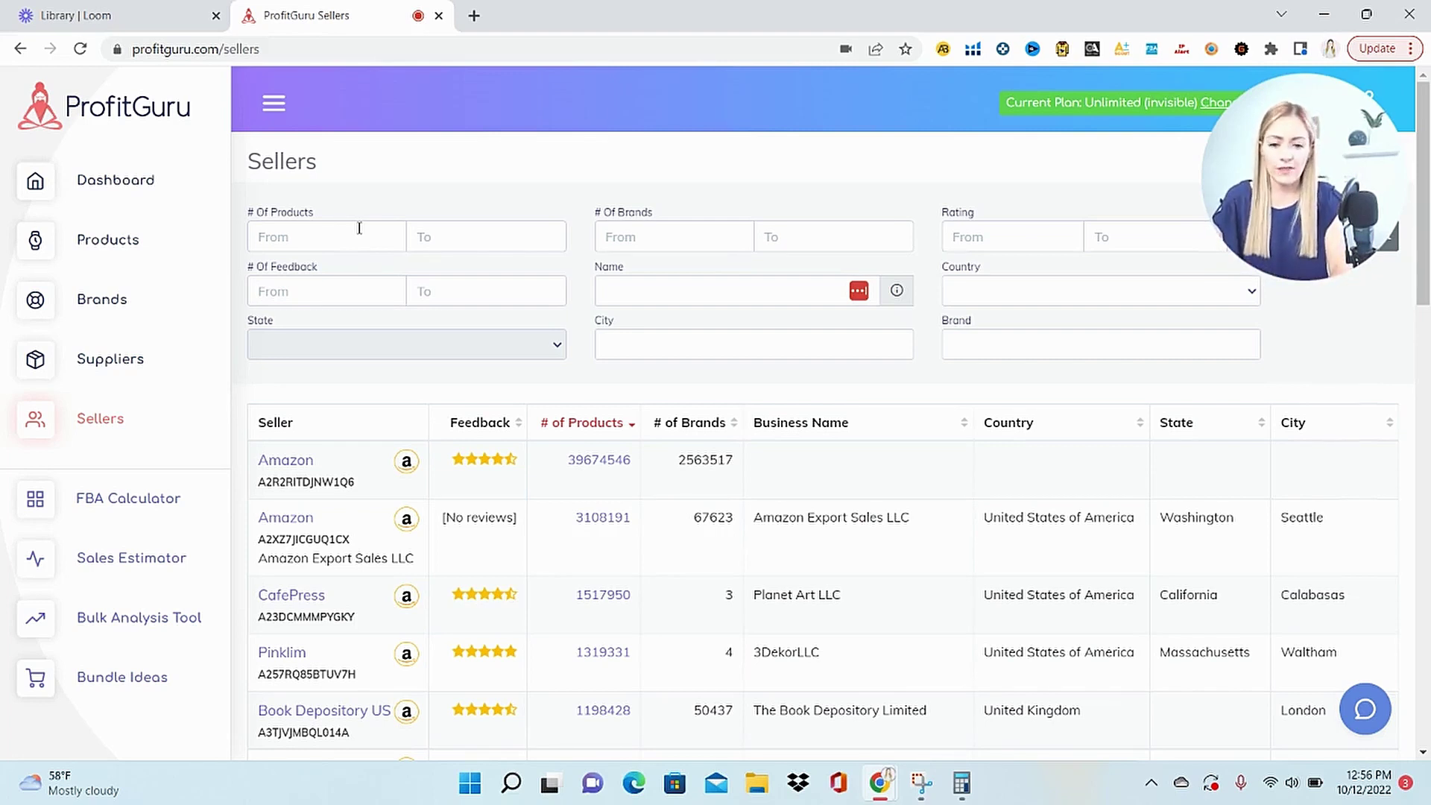
Step: Filter the sellers to at least 200 products, at least 50 brands, rating 25 to 500 and country United States of America, sorted by fewest products
click(360, 228)
text(200)
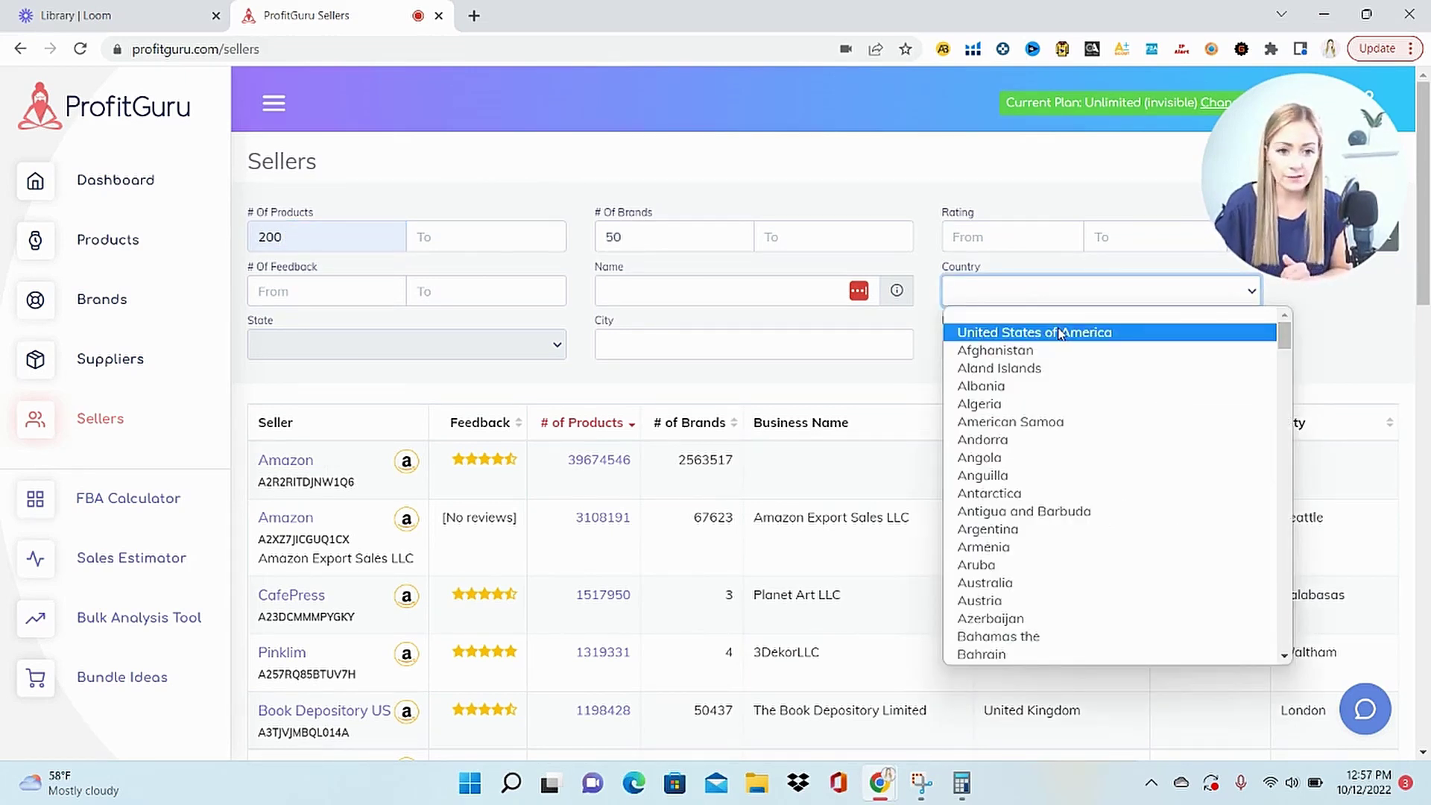
click(1060, 334)
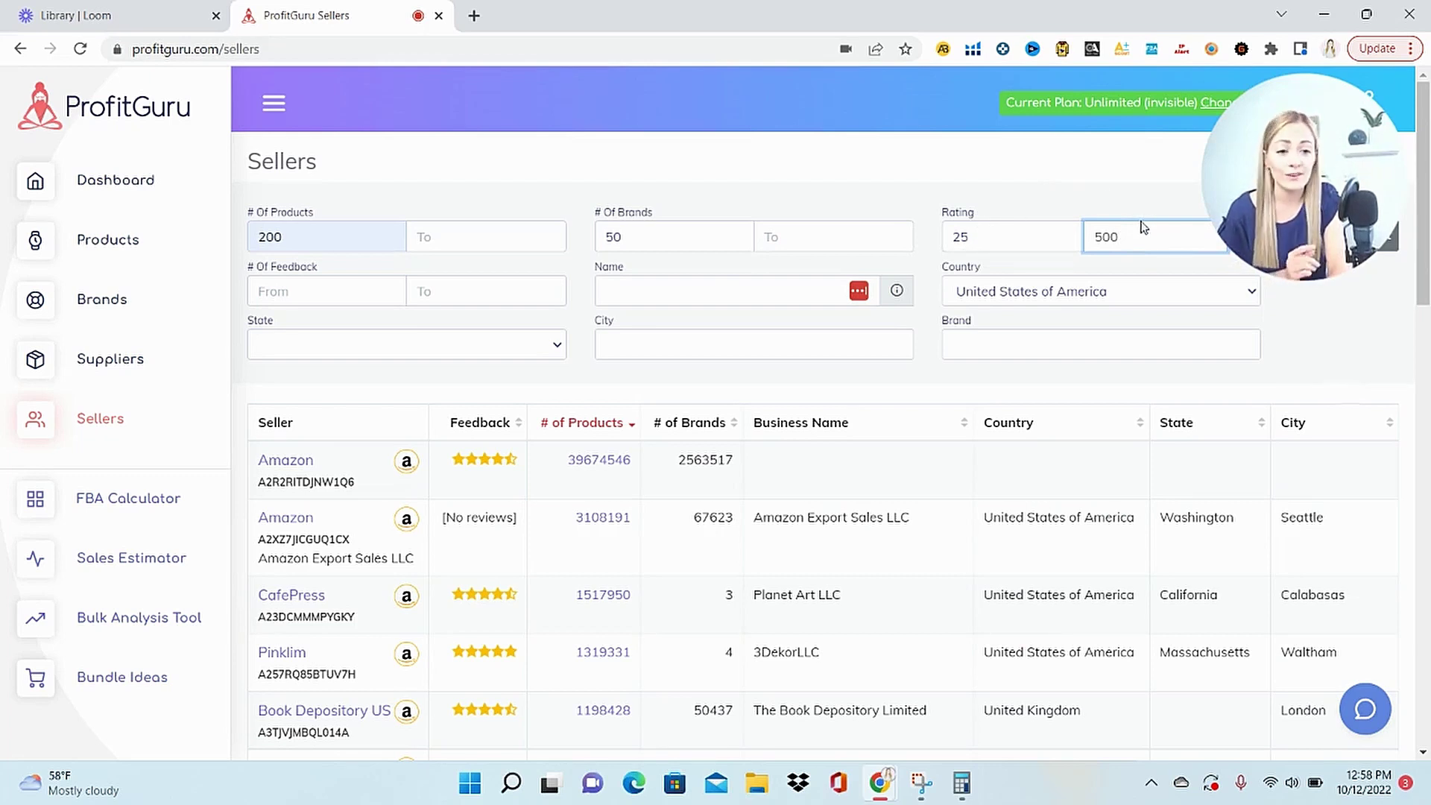
drag(1420, 255, 1378, 738)
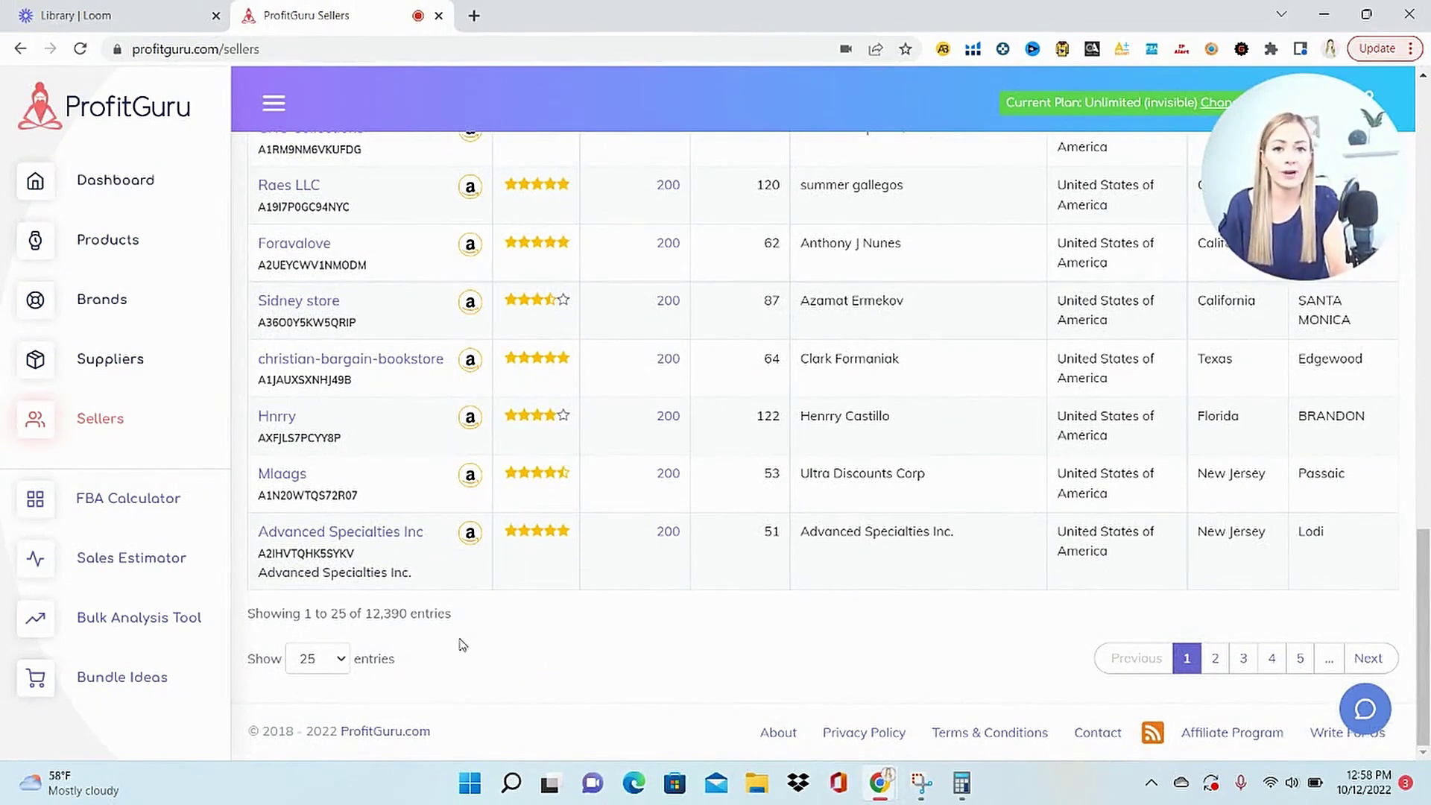
scroll(720, 292, up, 20)
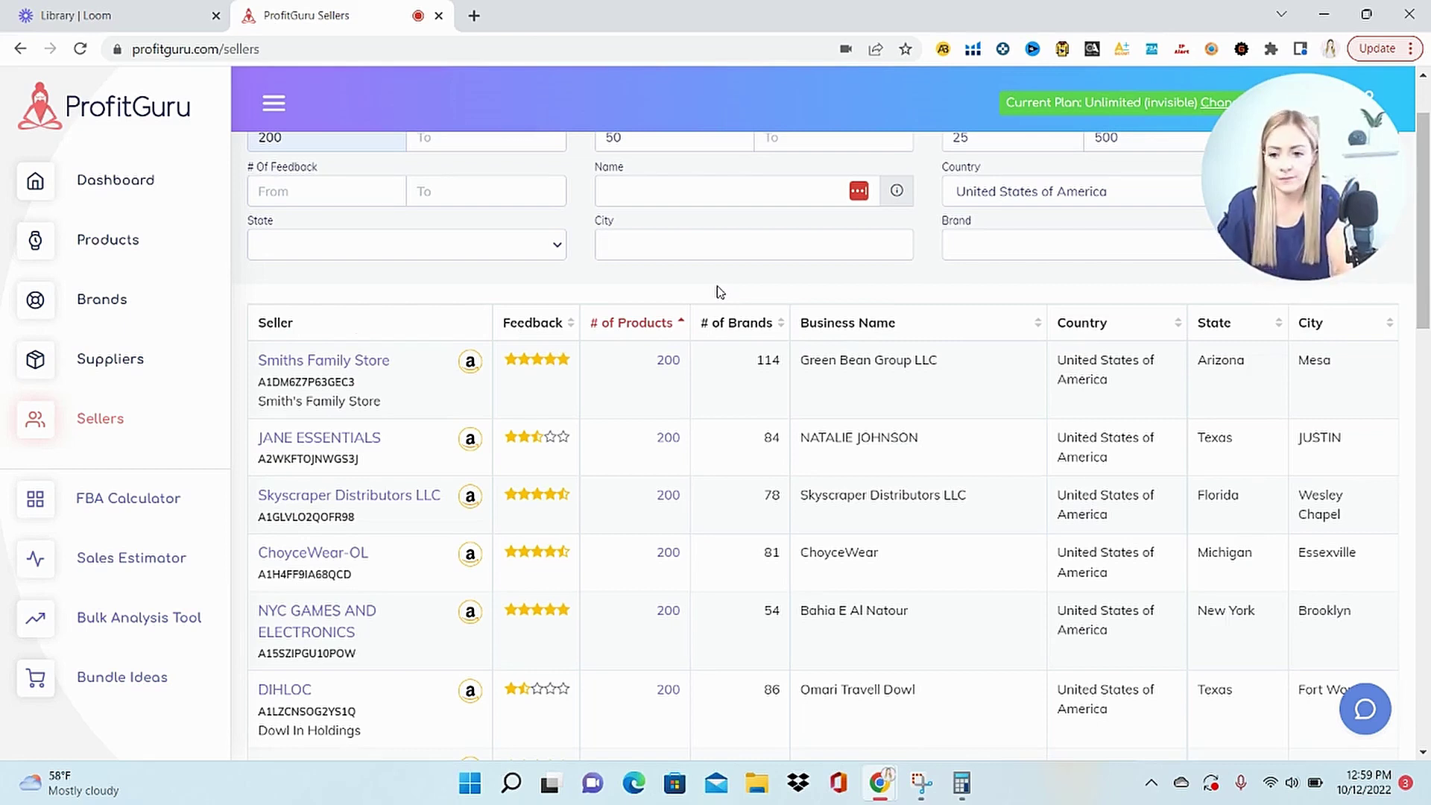
Step: Open the Amazon profile of the first listed seller, Smiths Family Store, and browse all products it offers
click(471, 364)
scroll(716, 373, down, 5)
scroll(1424, 350, down, 4)
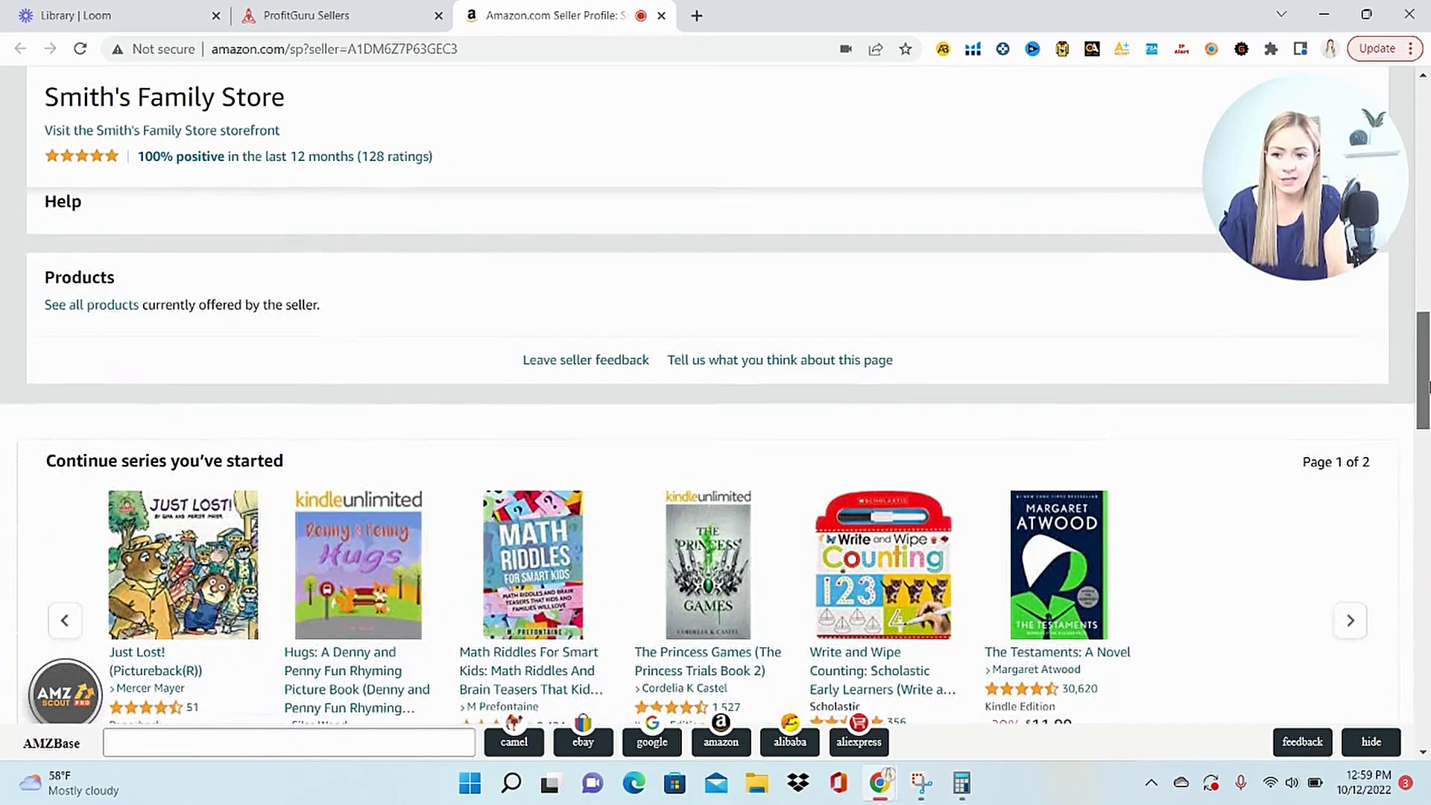
click(102, 314)
scroll(715, 403, down, 7)
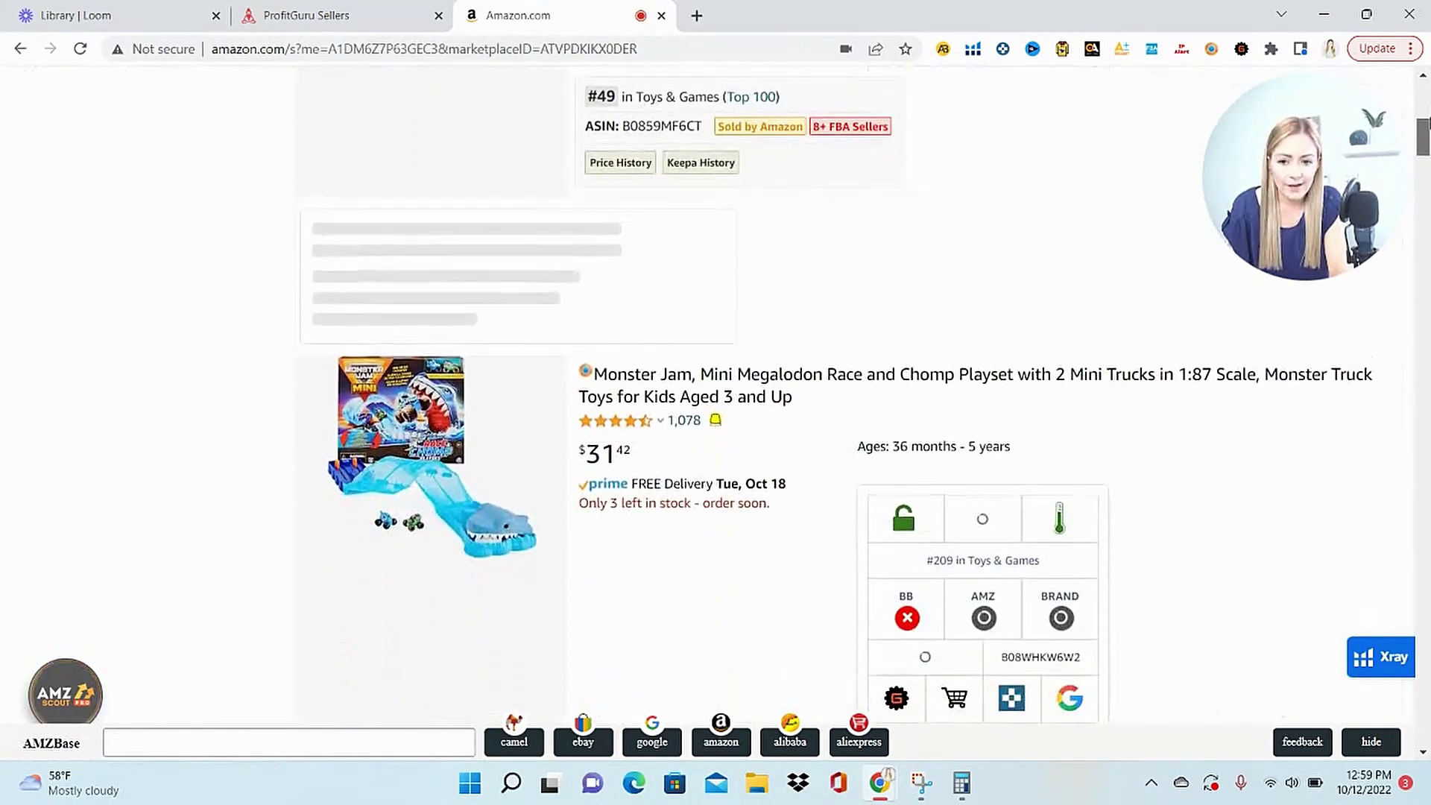
drag(1426, 142, 1426, 350)
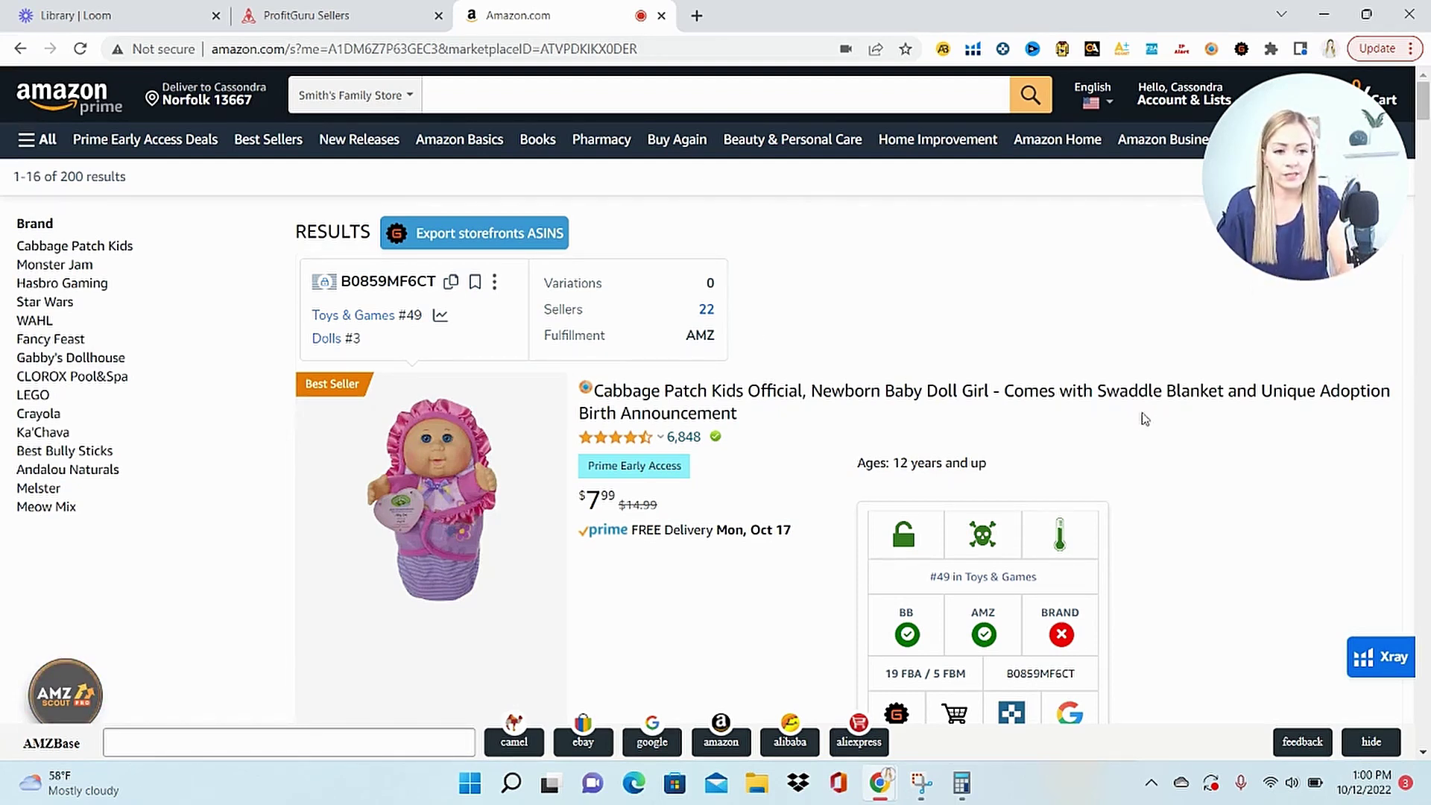
drag(1425, 109, 1425, 118)
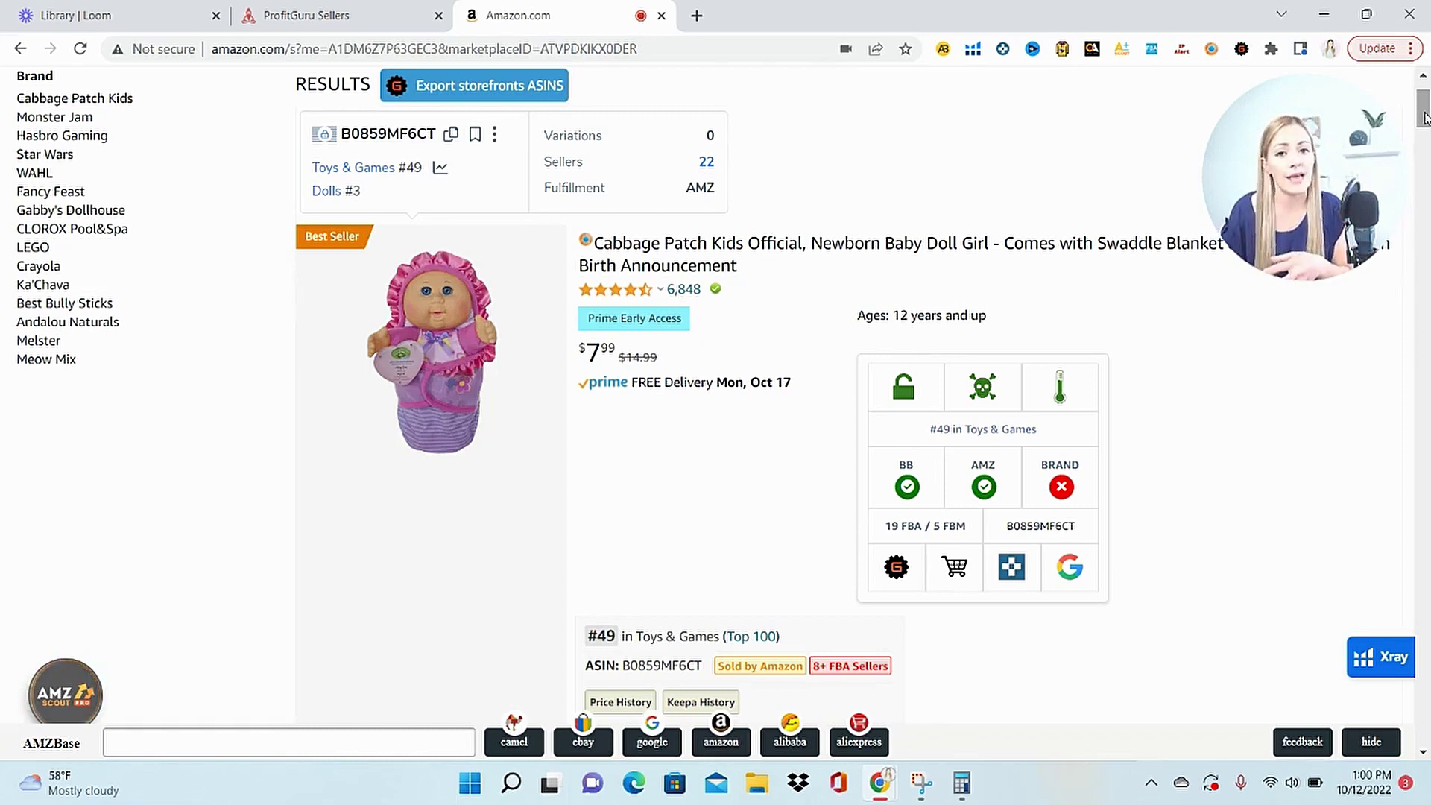
Step: Export the storefront's ASINs with ASIN Gadget and open the downloaded CSV file
scroll(1425, 118, up, 2)
click(1241, 48)
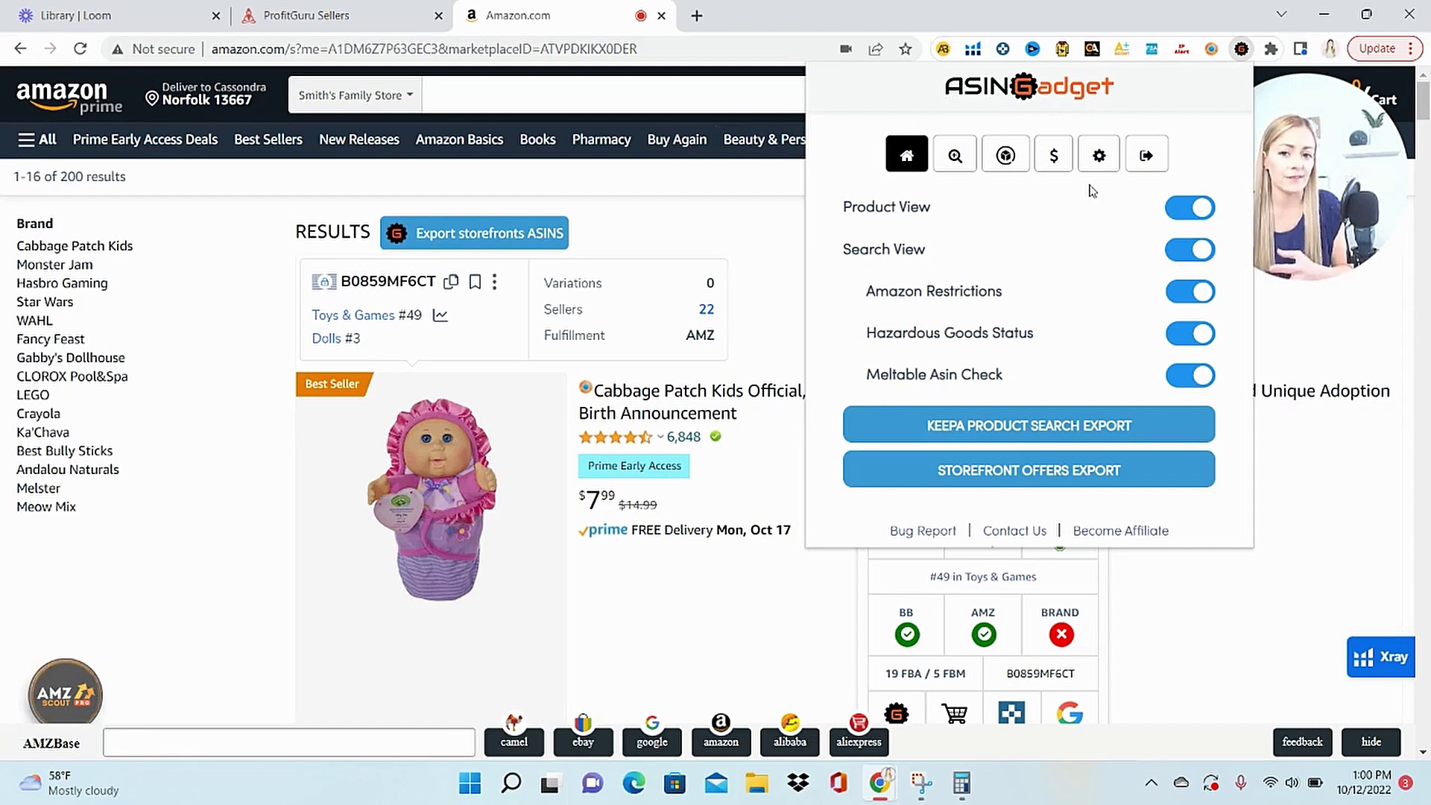
click(748, 200)
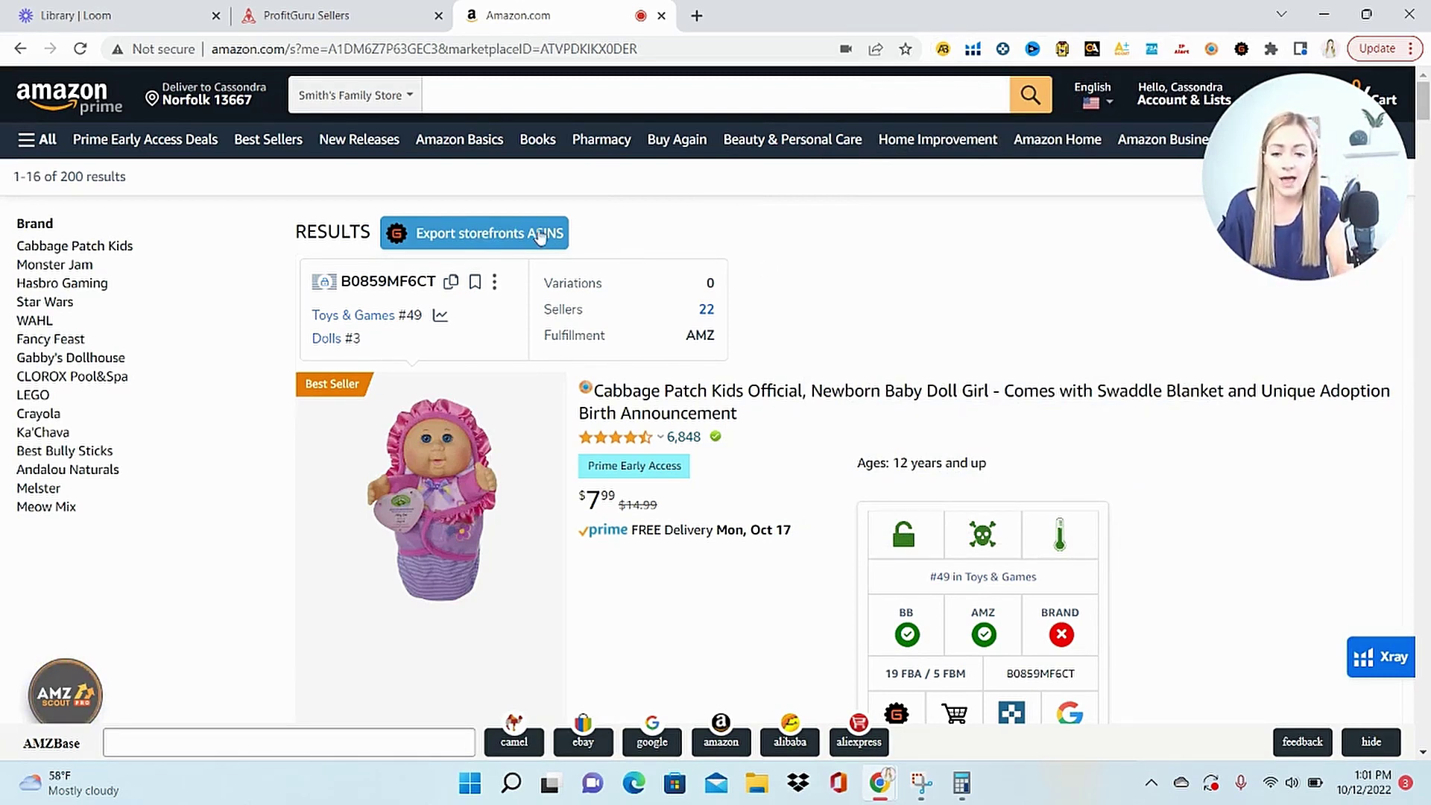
click(494, 237)
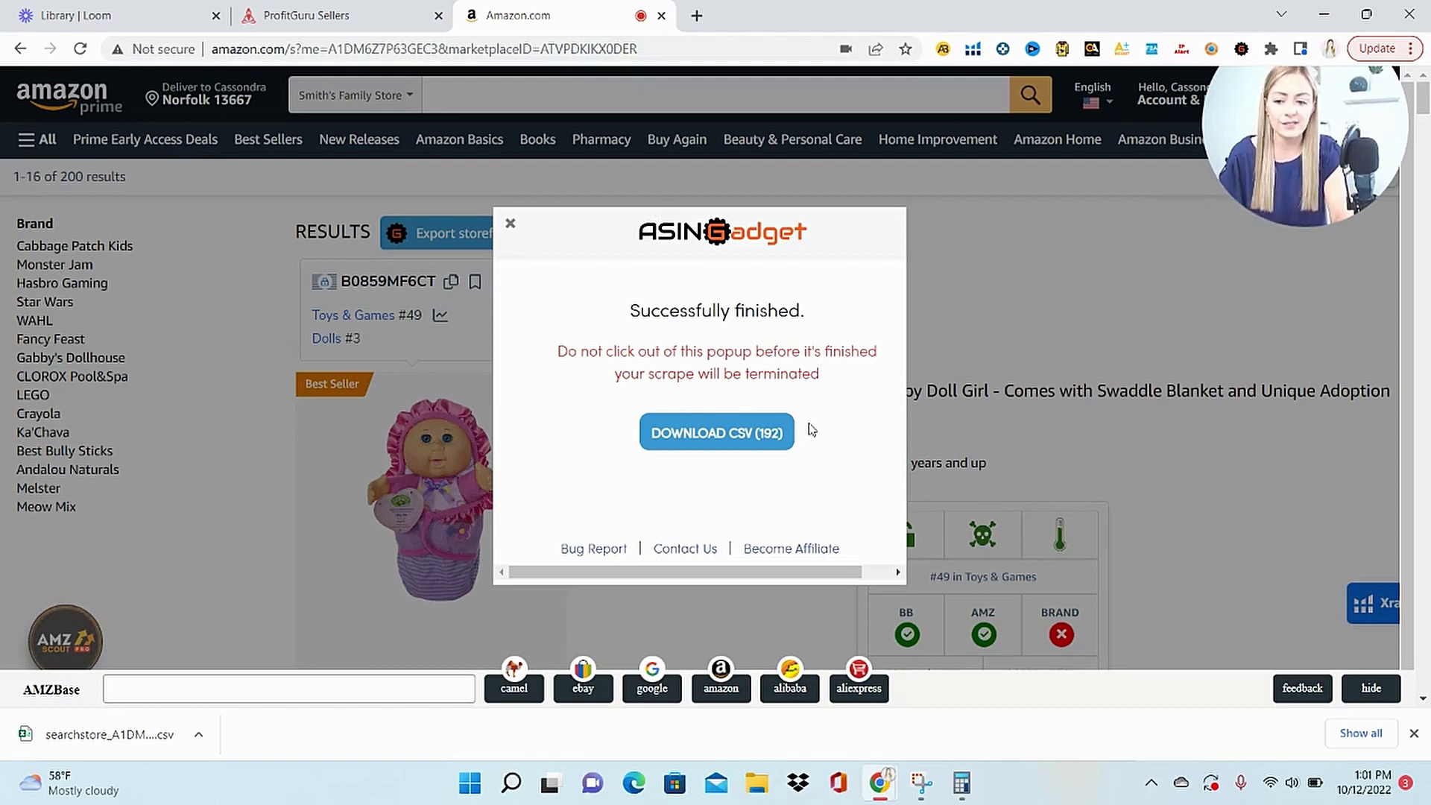
click(110, 734)
drag(1422, 288, 1430, 440)
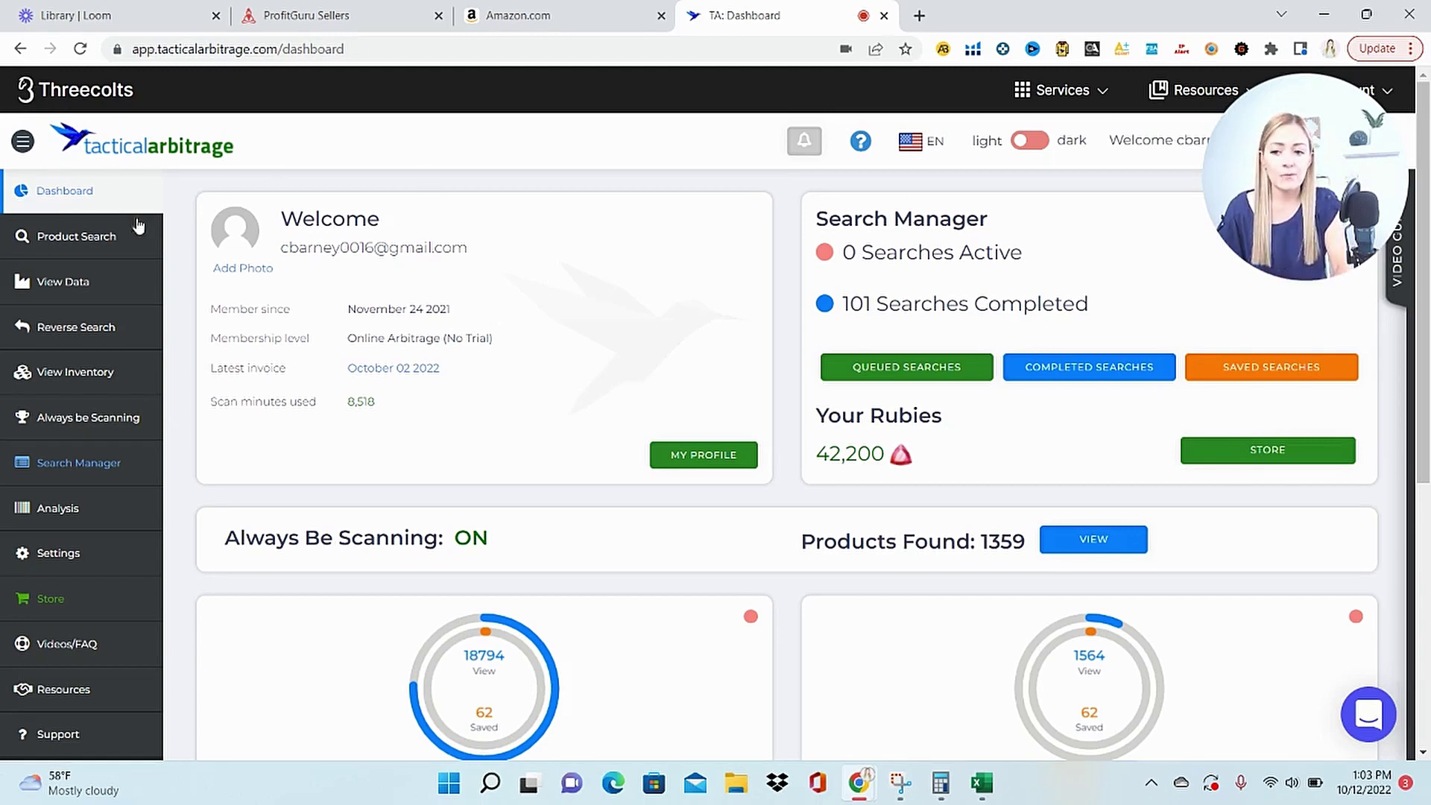
Step: In Tactical Arbitrage's Reverse Search, upload the exported storefront CSV as the bulk product codes and review the search filters
click(99, 336)
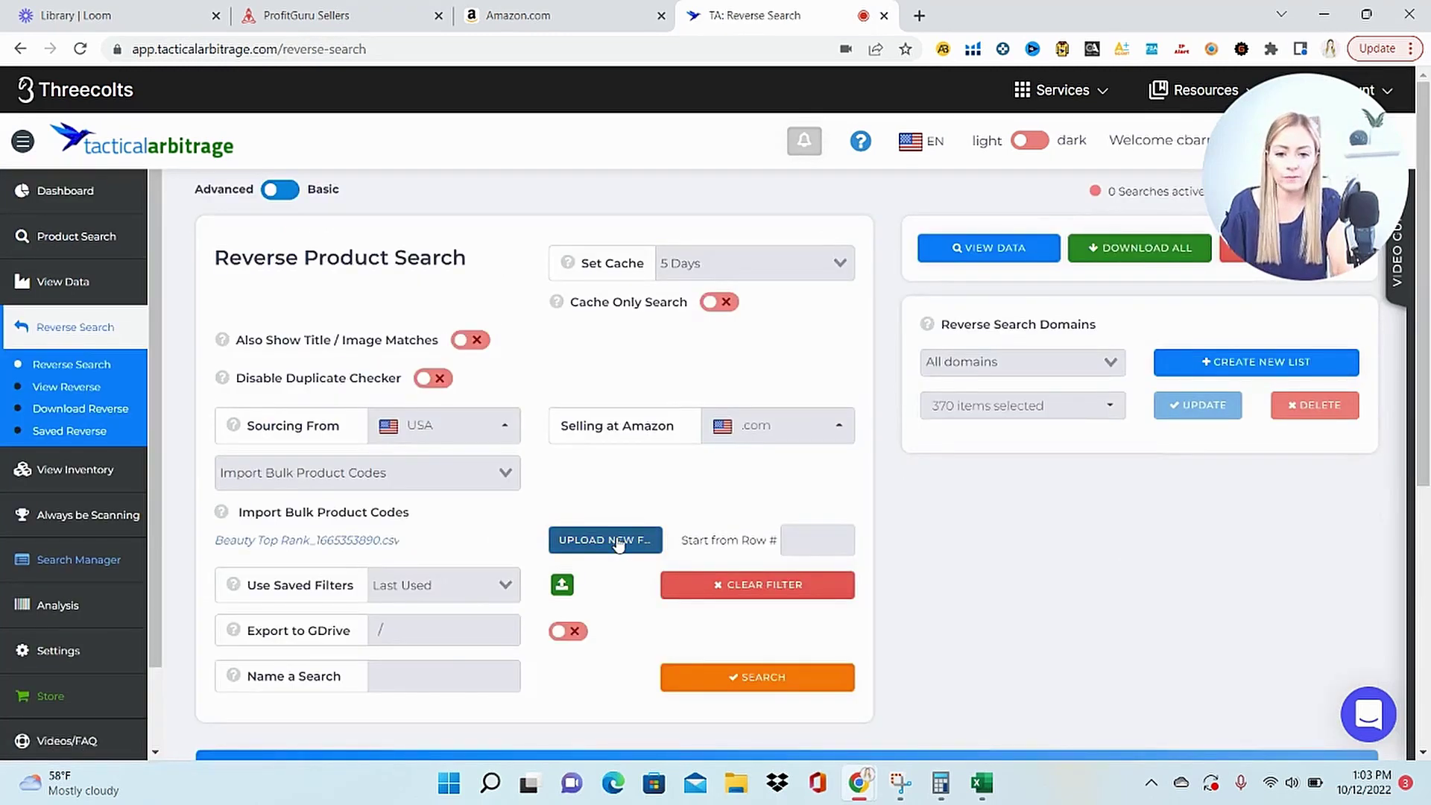
click(618, 544)
click(462, 245)
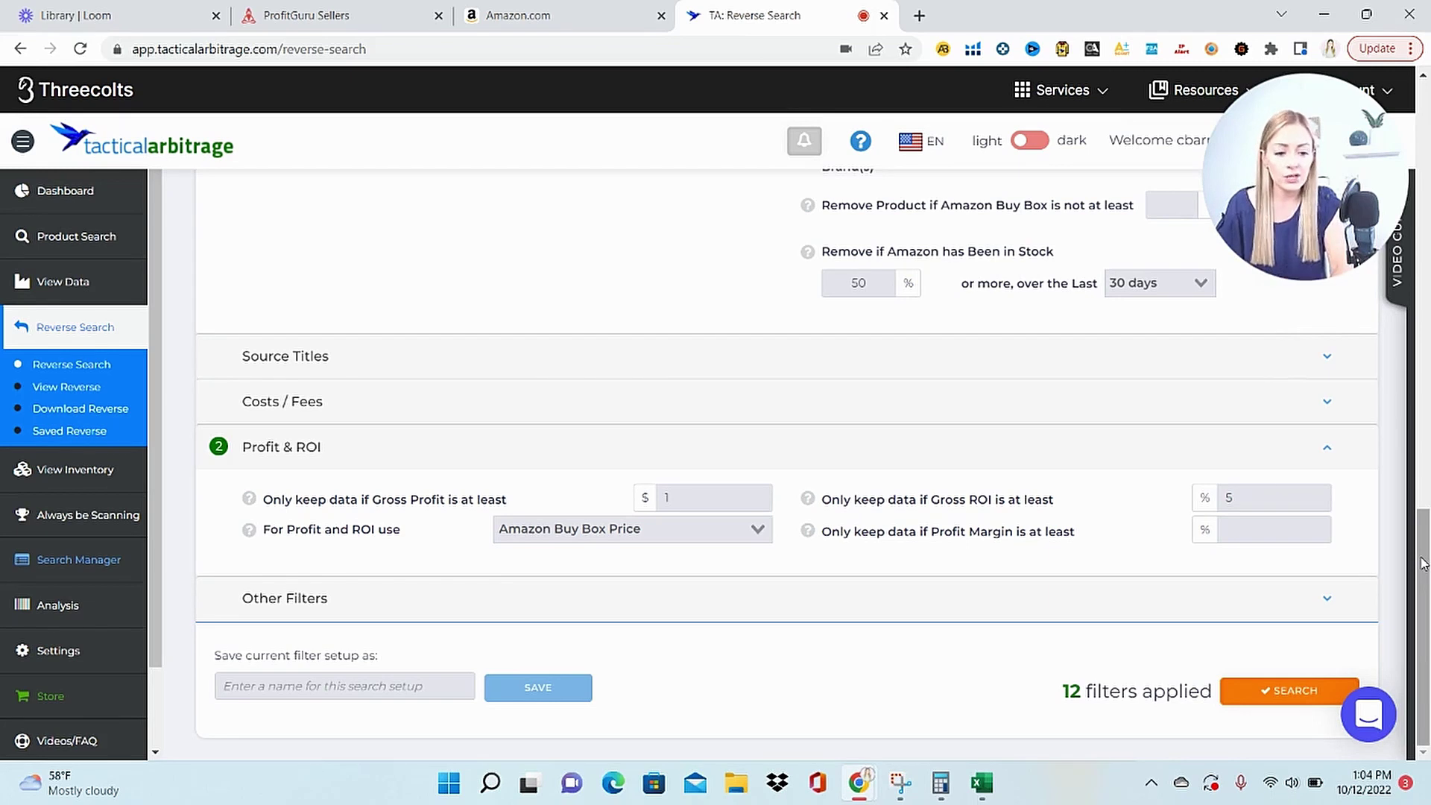
scroll(1214, 326, up, 15)
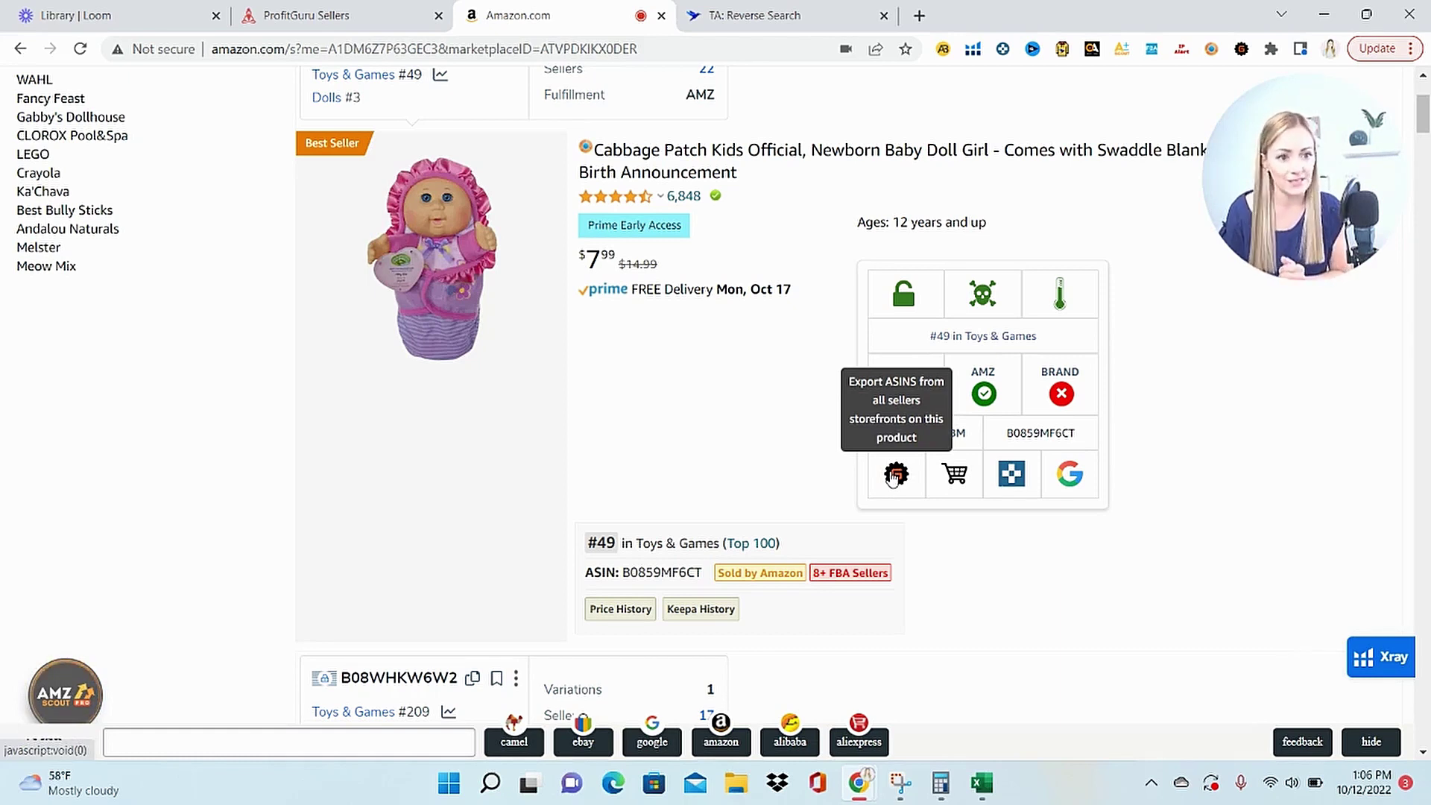
Step: Export the storefronts selling the Cabbage Patch Kids doll on Amazon and copy the seller IDs in D2:D22 of the resulting CSV
click(956, 477)
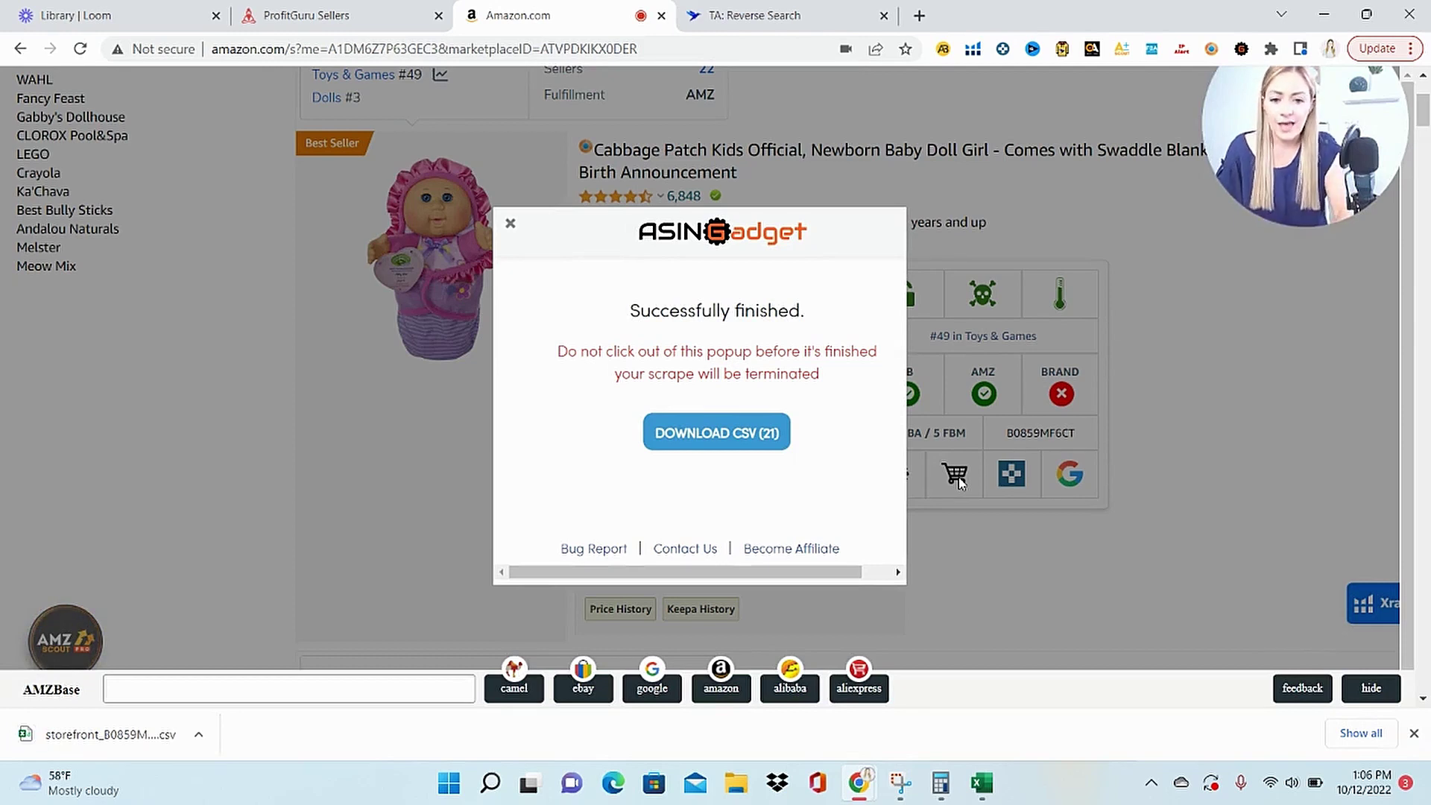
click(144, 747)
drag(224, 290, 316, 646)
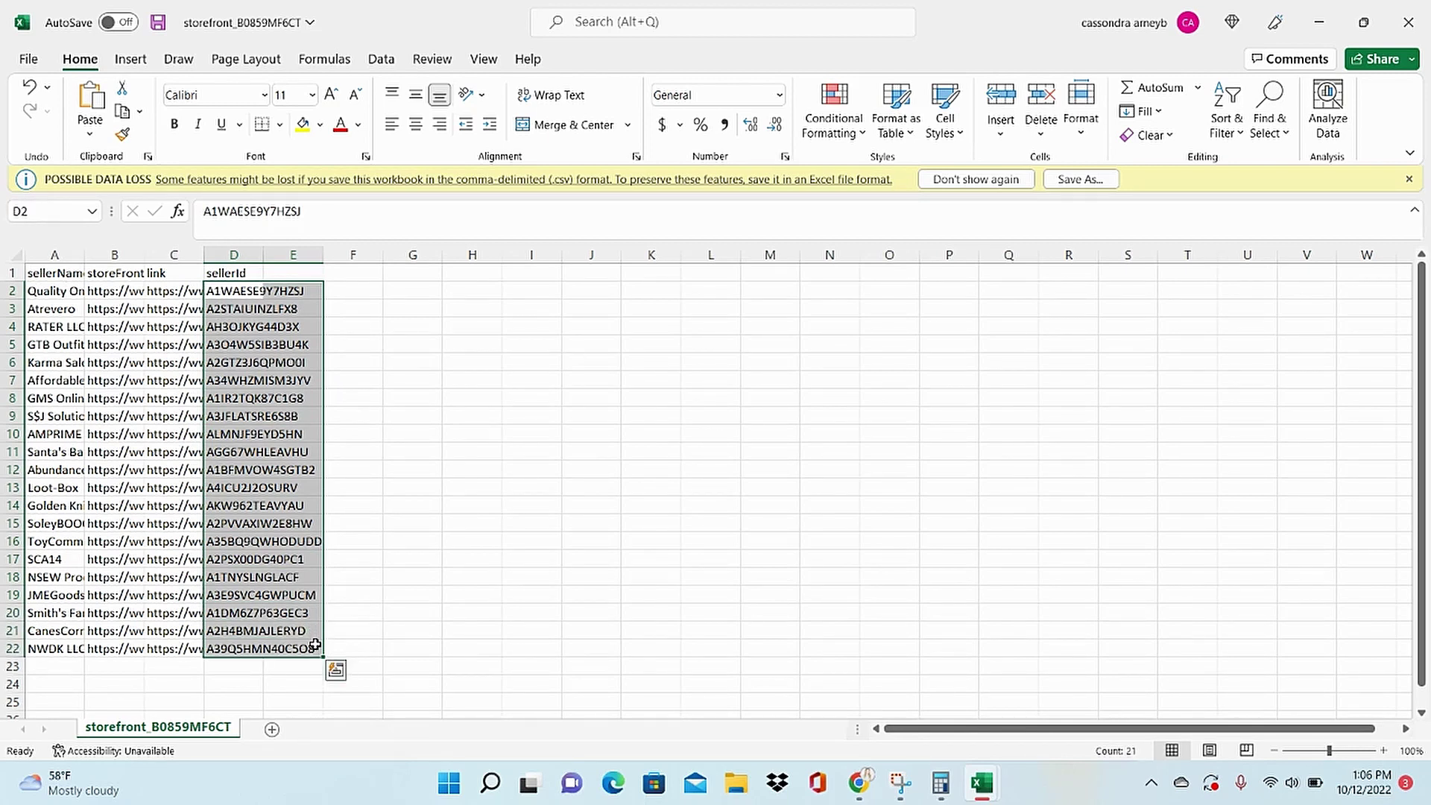
right_click(316, 647)
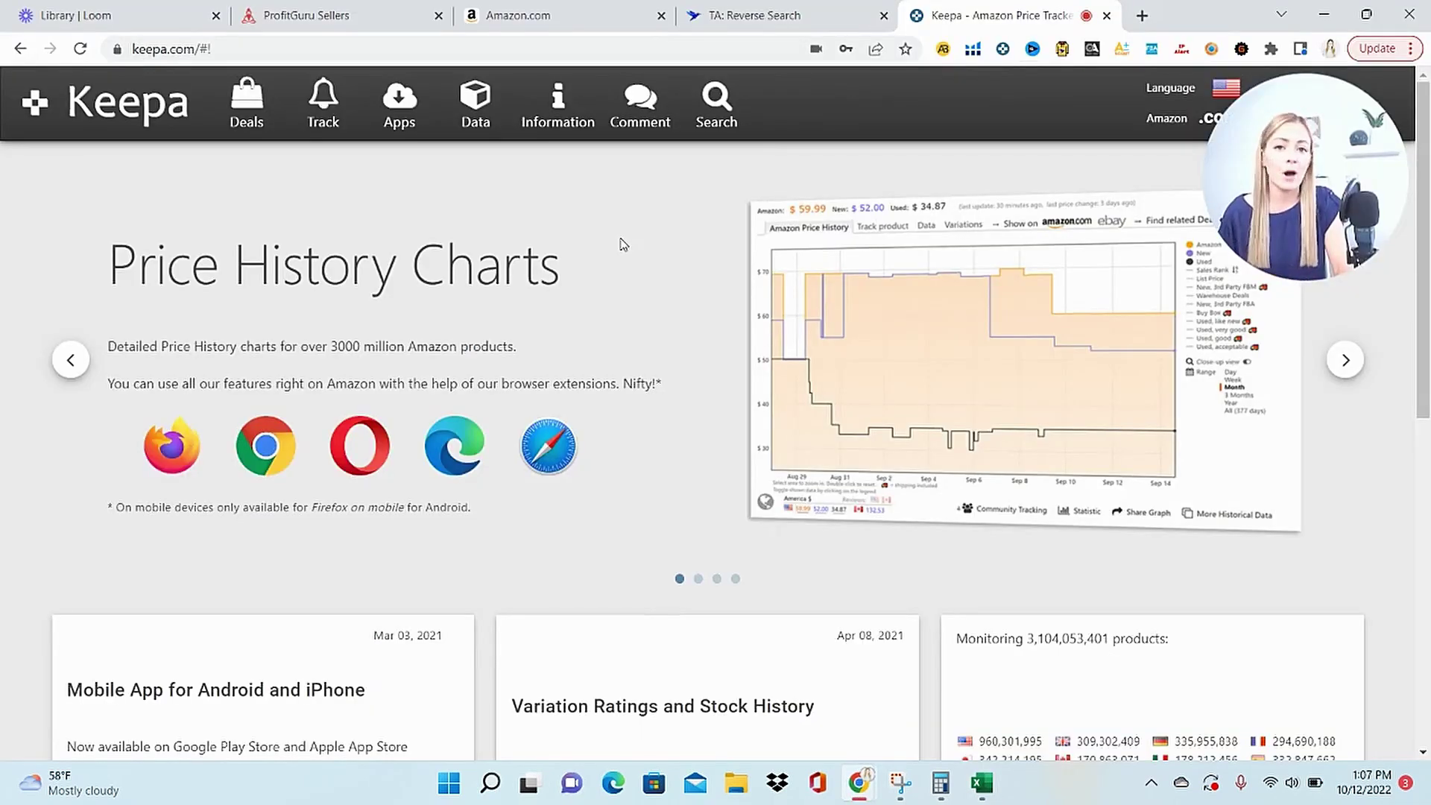
Step: In Keepa's Product Finder, restrict the Seller filter to the copied seller IDs, separated by commas
click(479, 108)
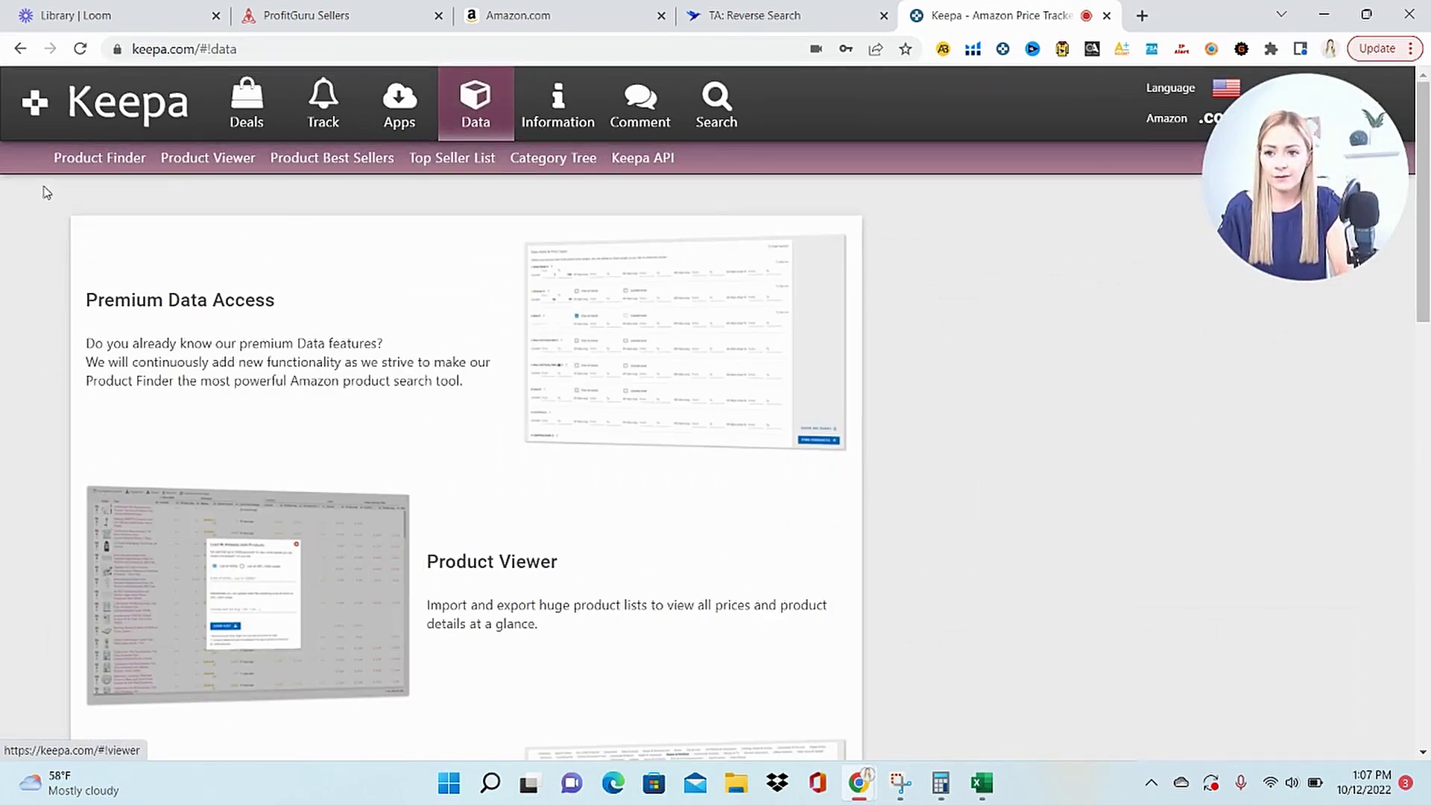
click(105, 158)
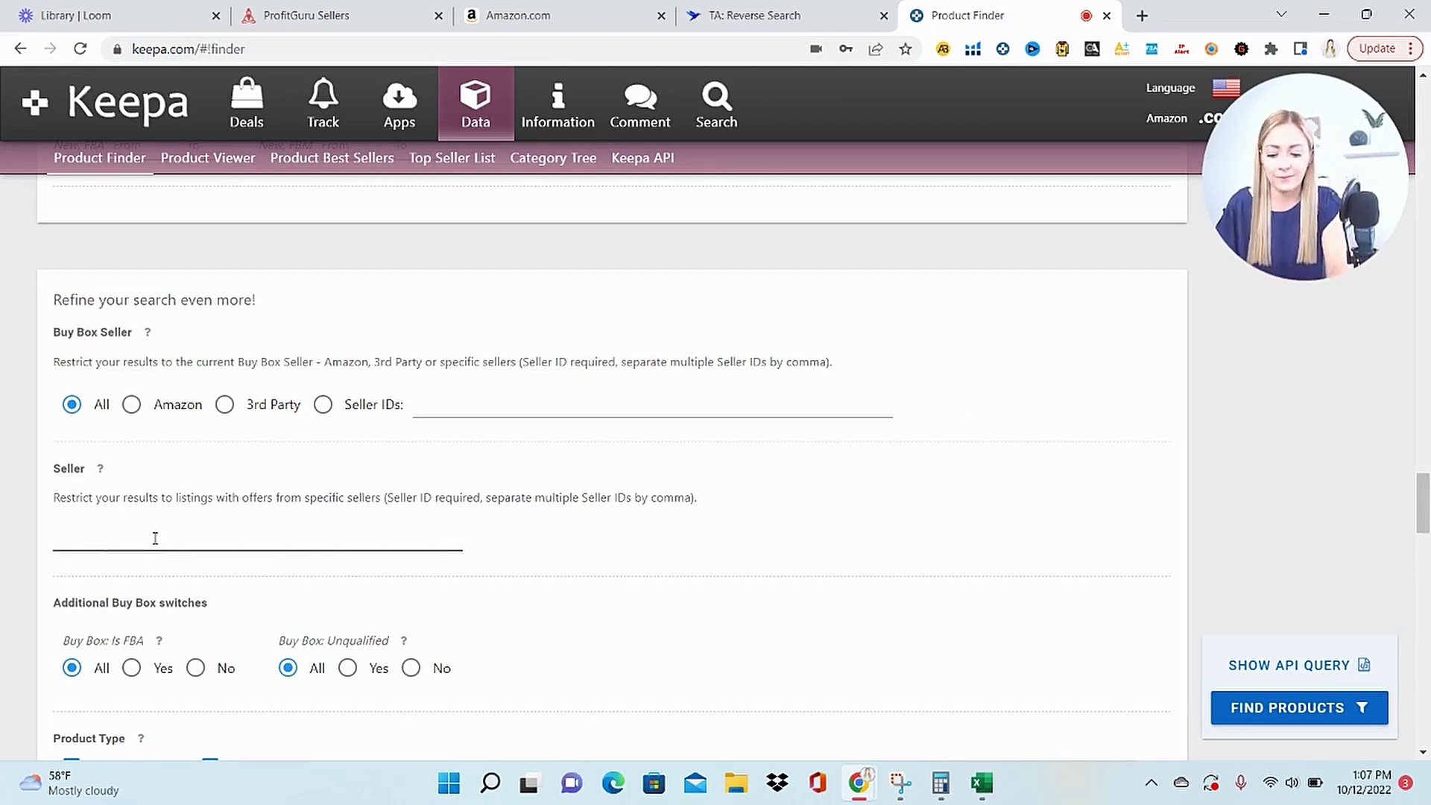
key(ctrl+v)
text(,)
key(End)
text(A)
text(,)
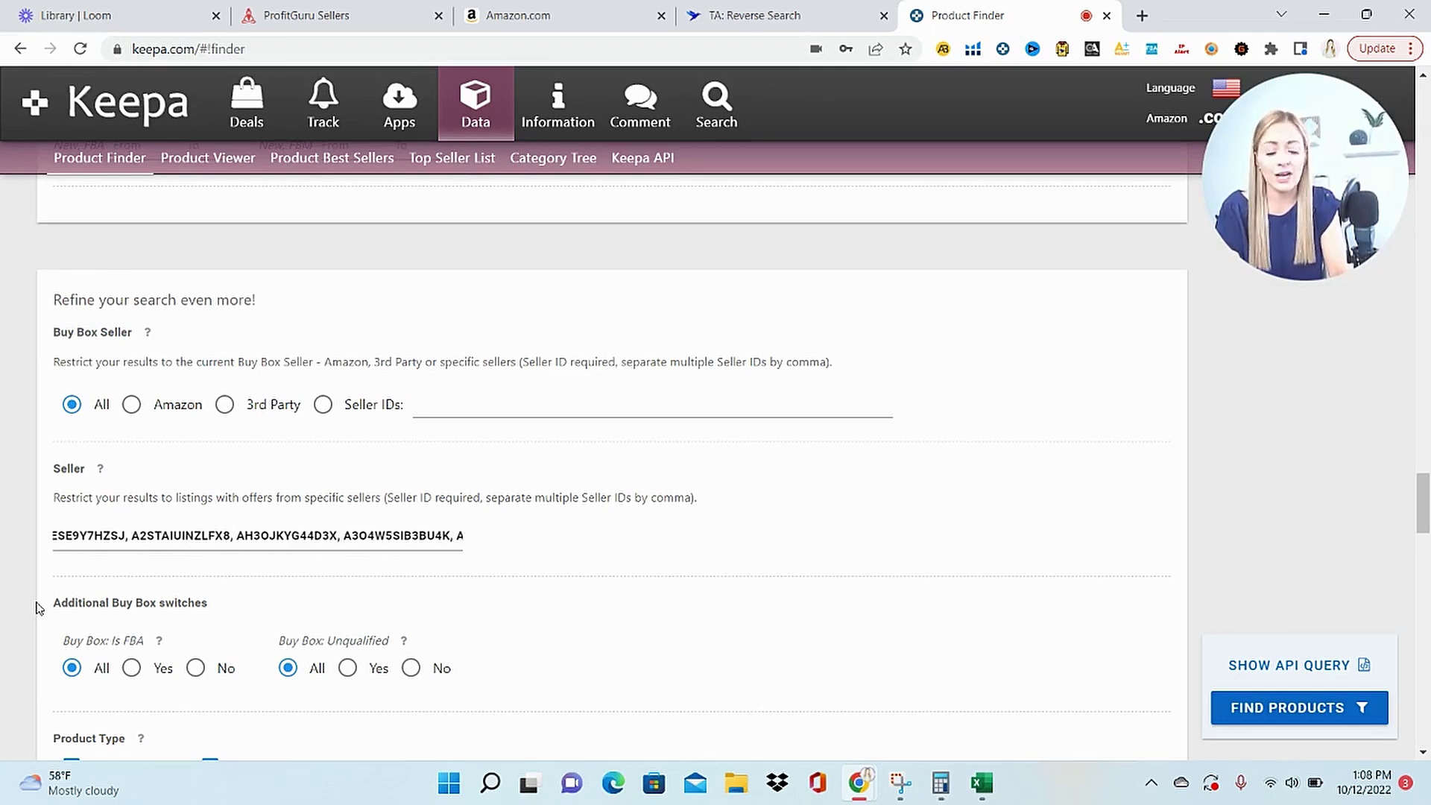
click(786, 515)
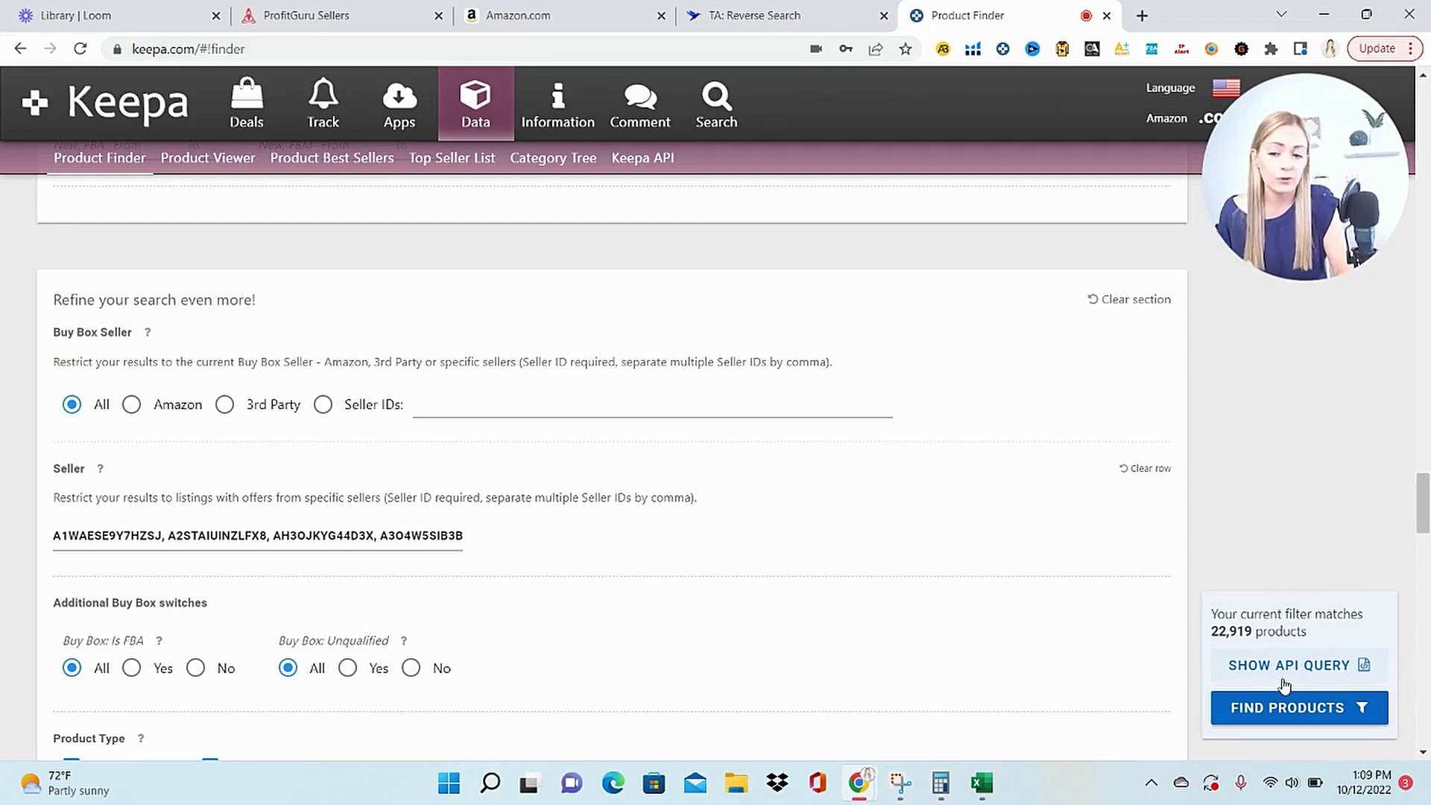
Step: Set the minimum Amazon 90-day out-of-stock percentage to 50 and the minimum sales rank drops for the last 90 days to 20
scroll(22, 473, down, 10)
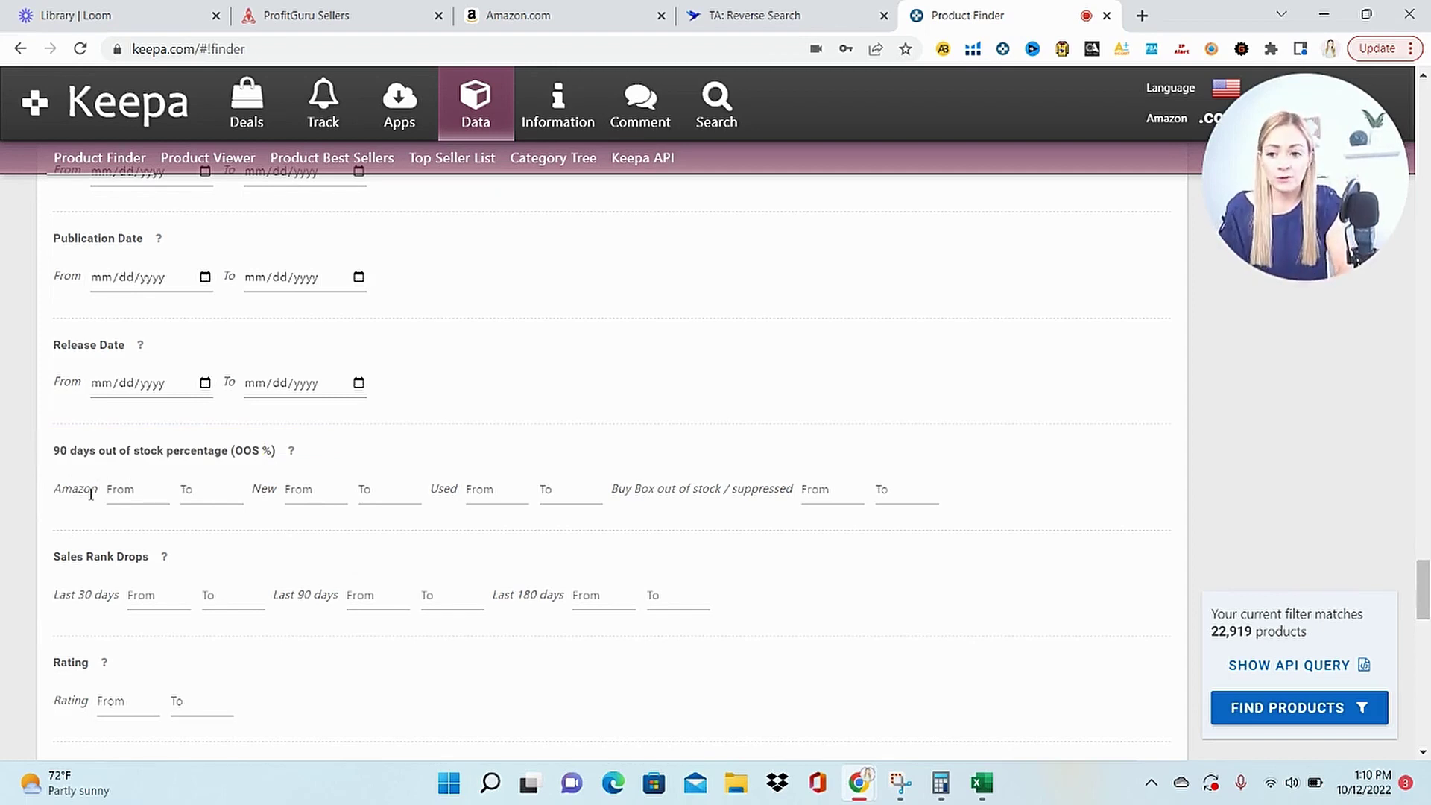
click(131, 495)
text(50)
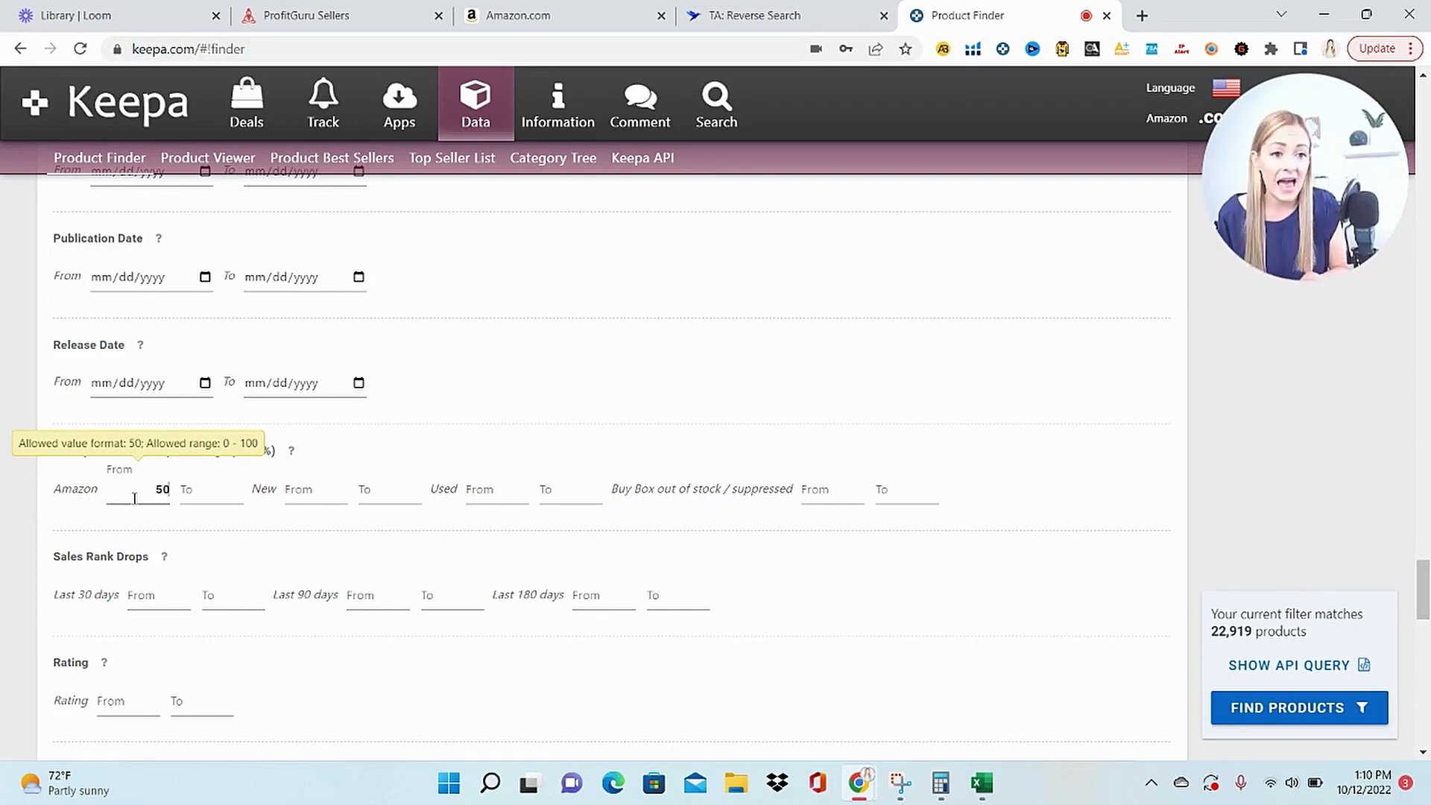
click(381, 604)
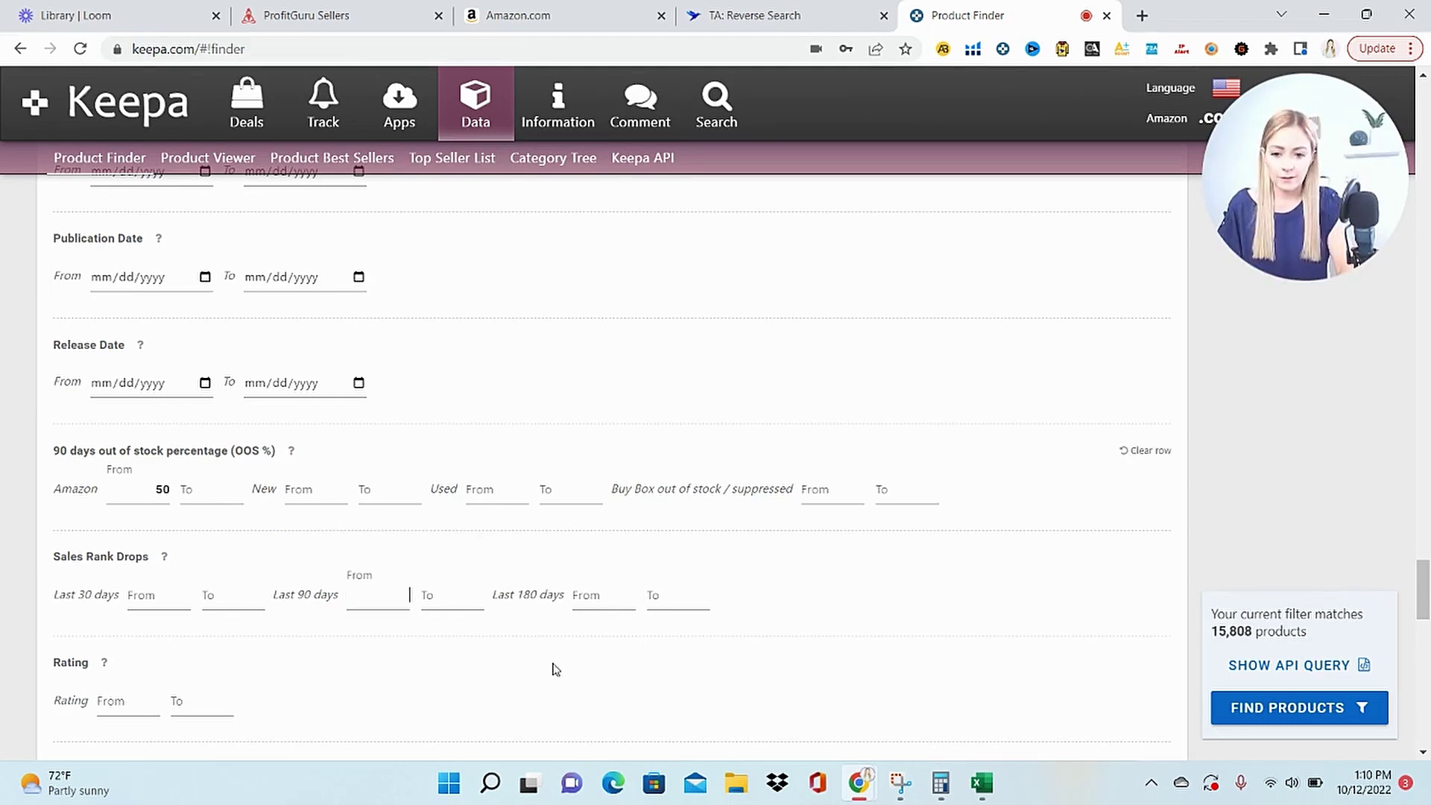
text(20)
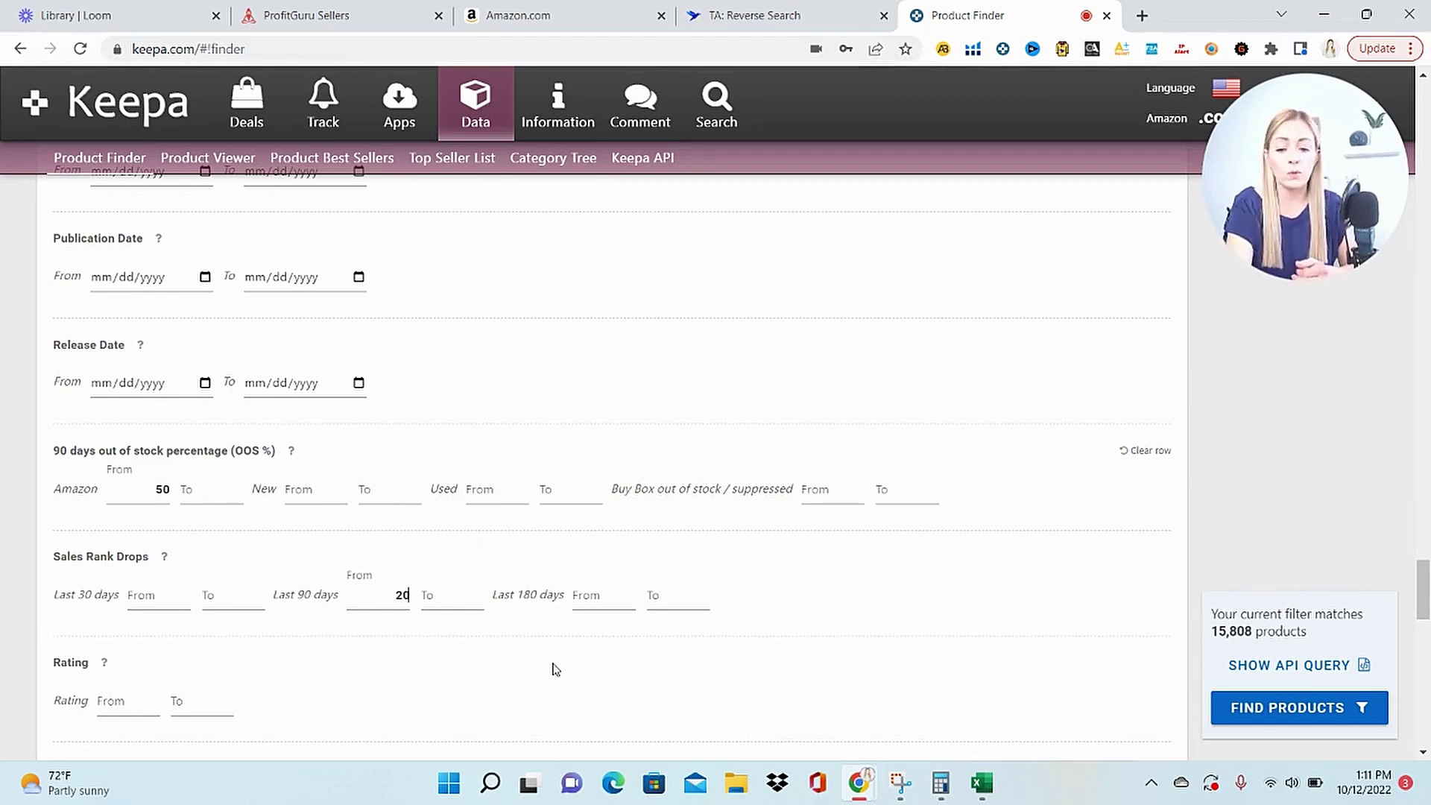
Step: Set the maximum item weight to 2200 g and restrict the Buy Box seller to 3rd Party
scroll(85, 541, down, 10)
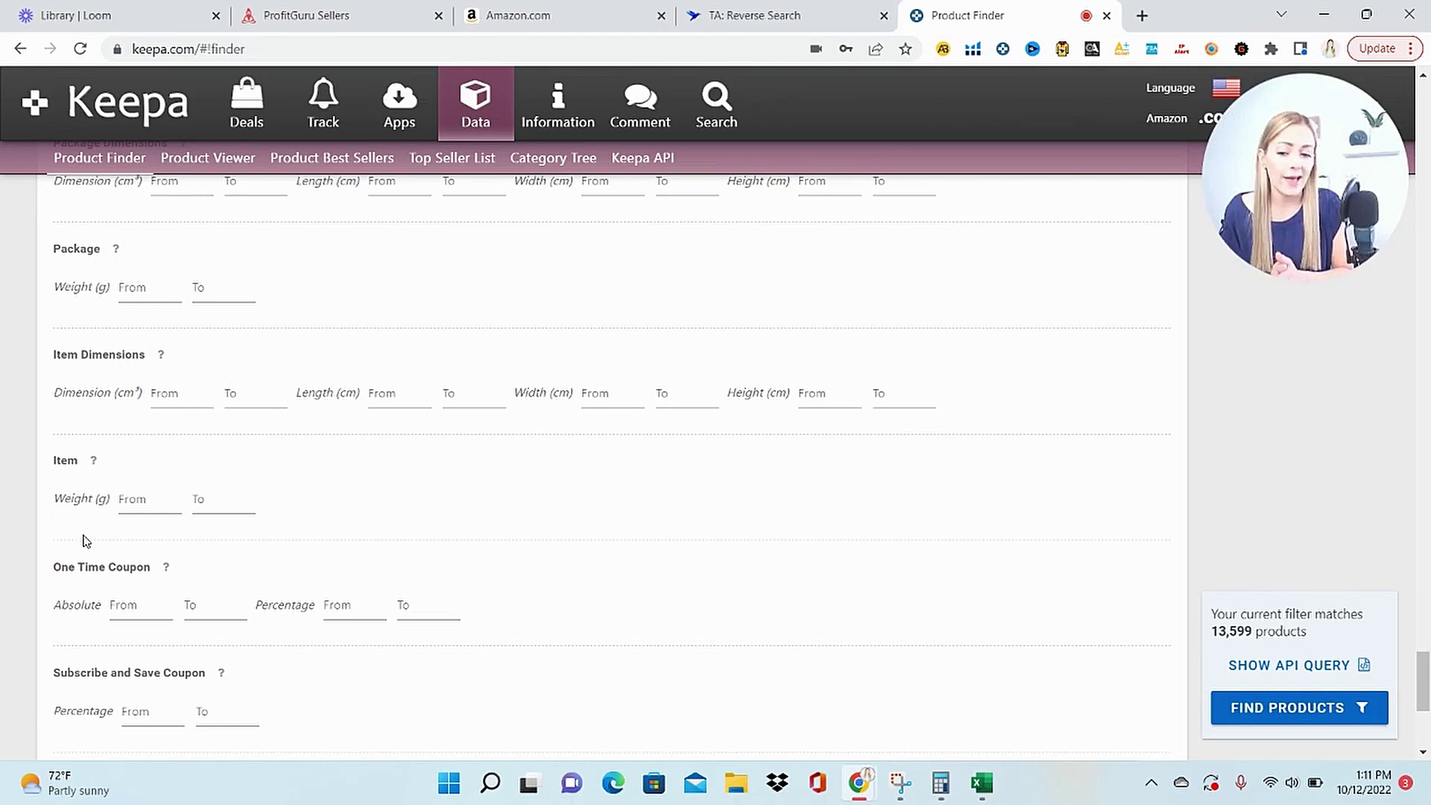
click(215, 507)
text(2200)
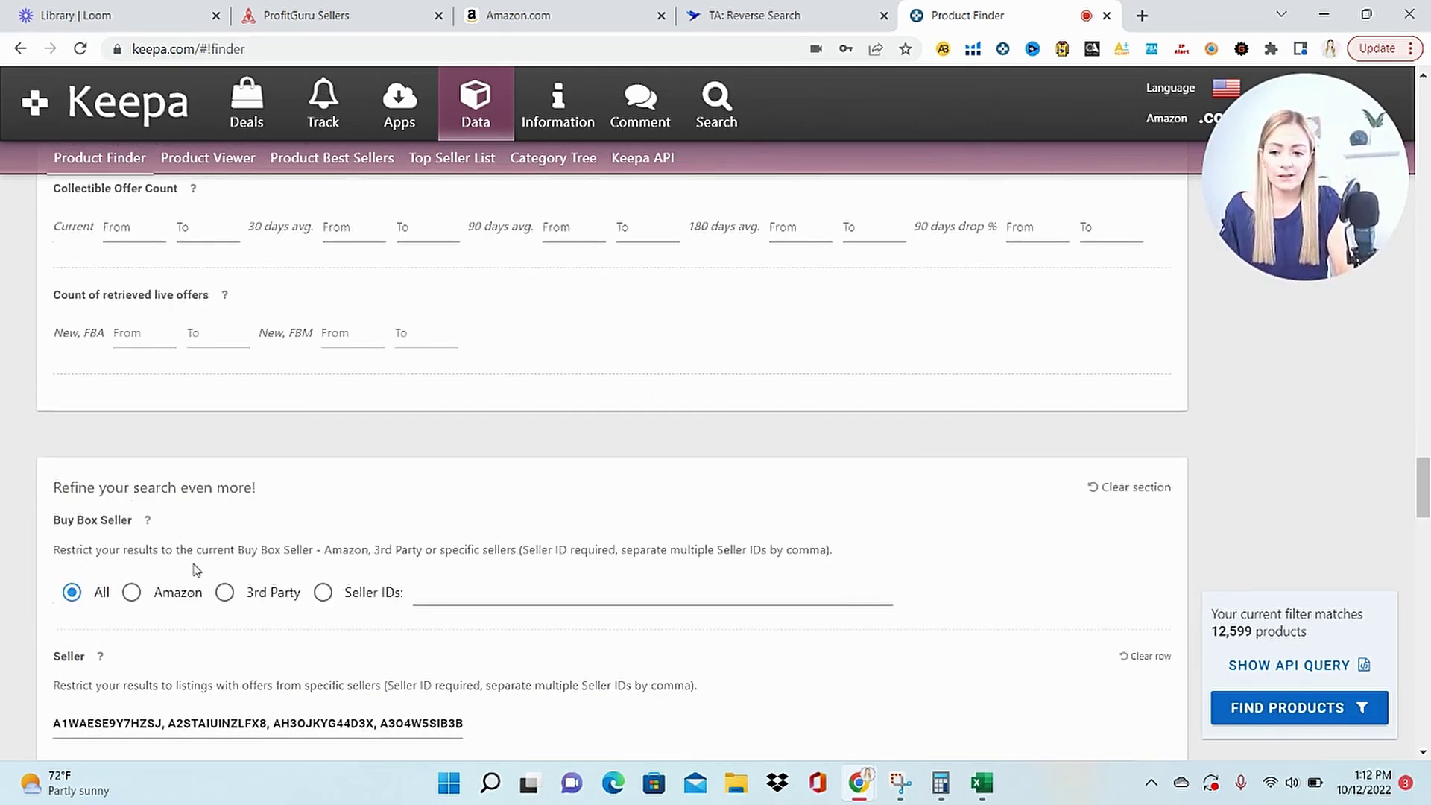
click(224, 592)
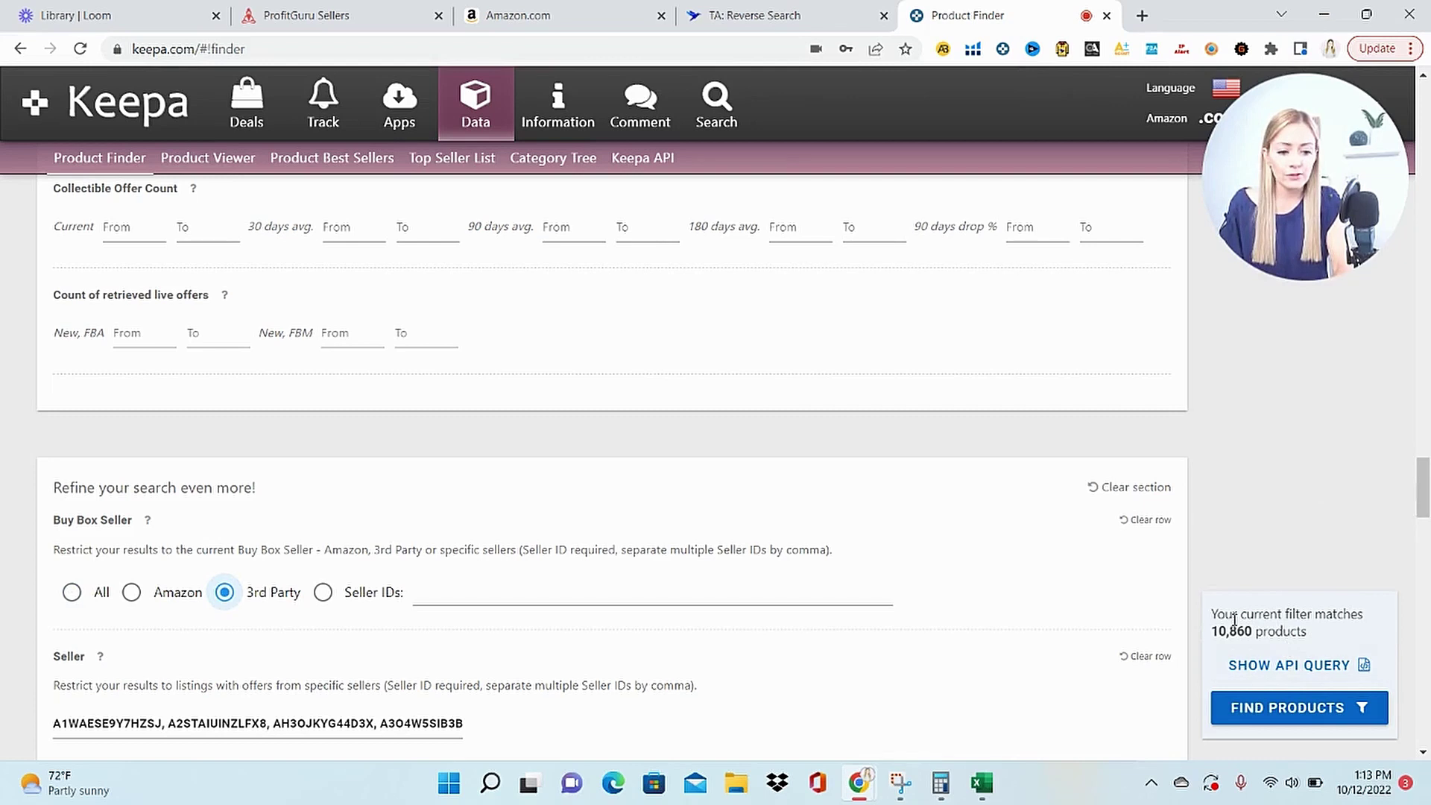
Step: Find the products matching the filters and select the complete API URL of the query for copying
click(1253, 714)
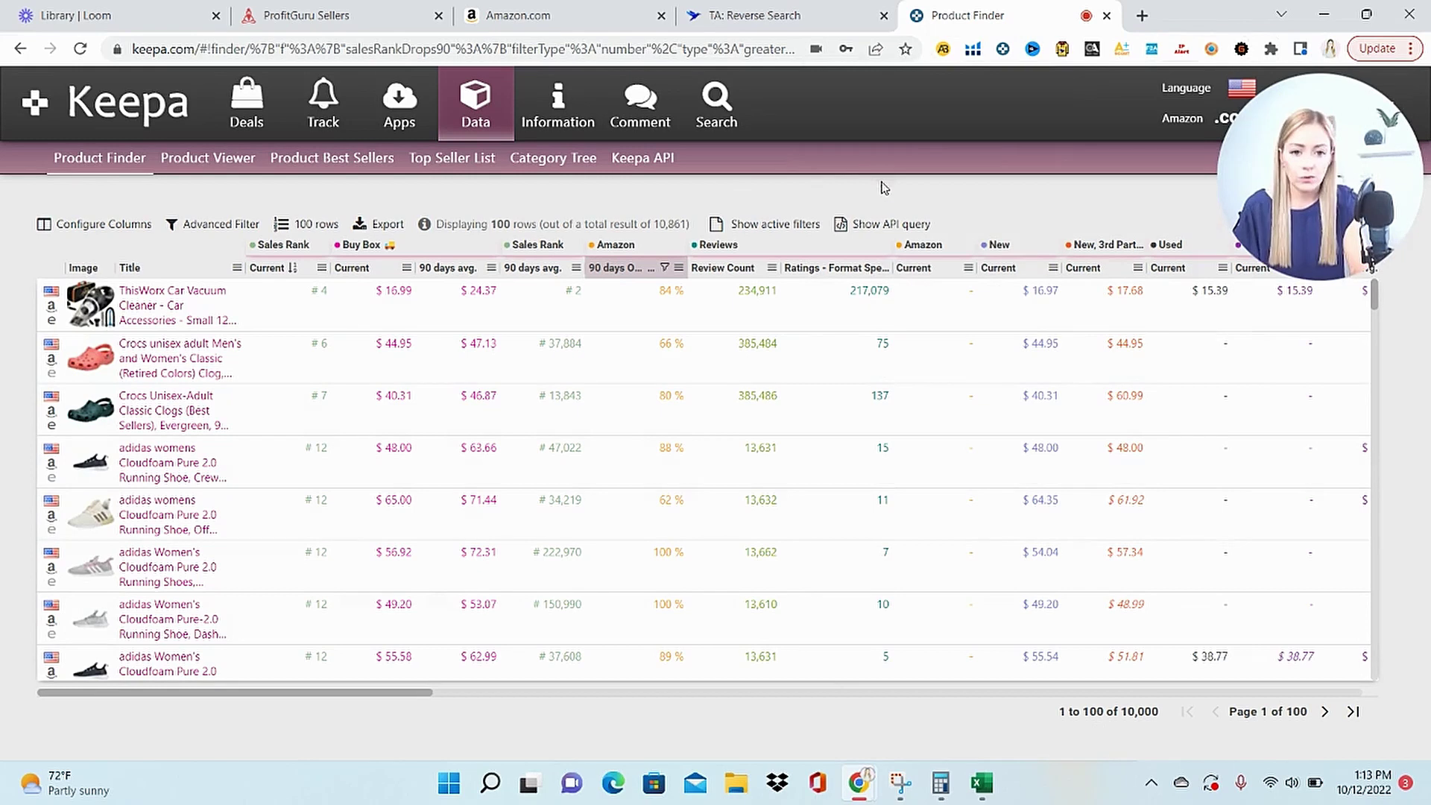
click(901, 226)
drag(484, 609, 969, 616)
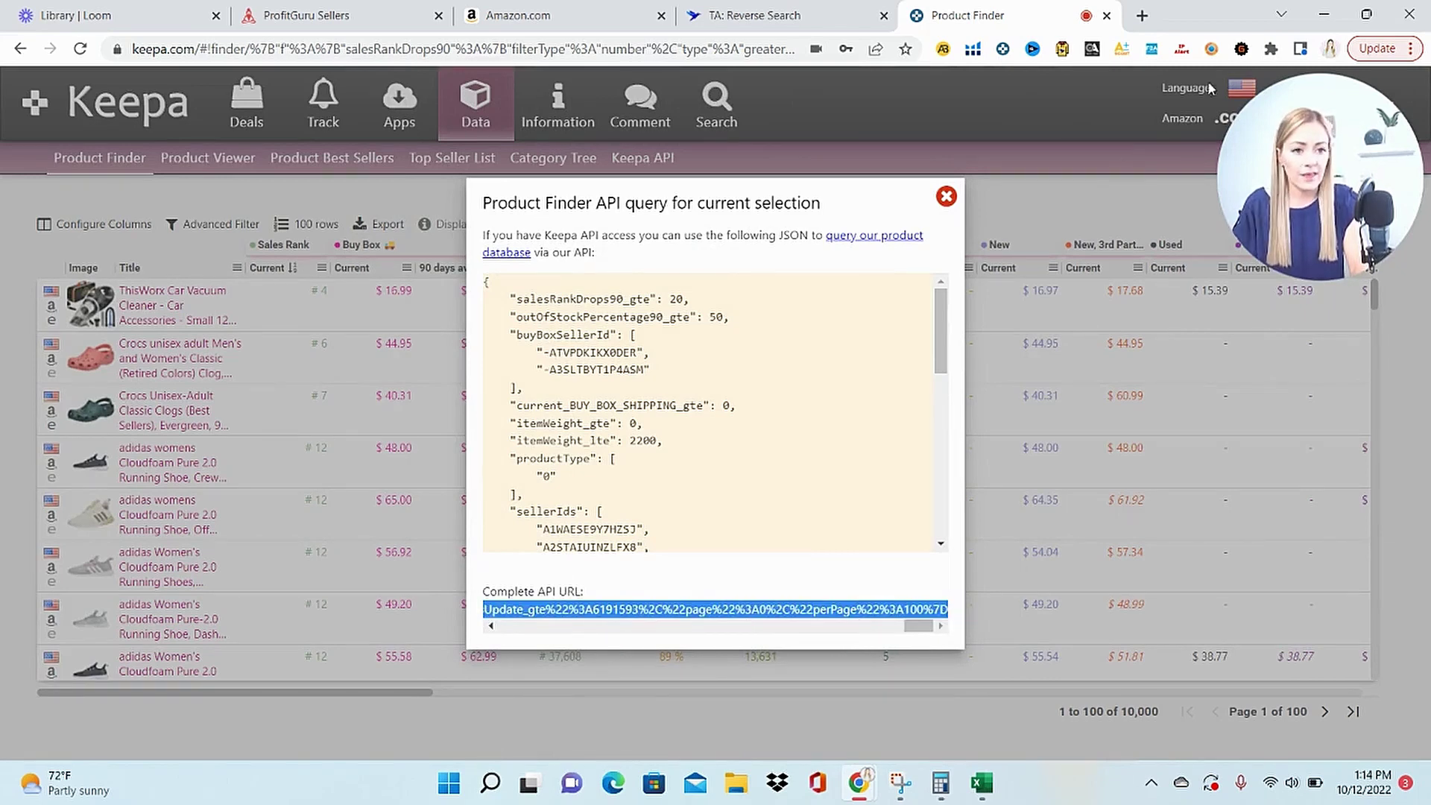
Step: Open ASIN Gadget's Keepa product search export and paste the copied query URL as the Keepa product search API URL
click(1241, 48)
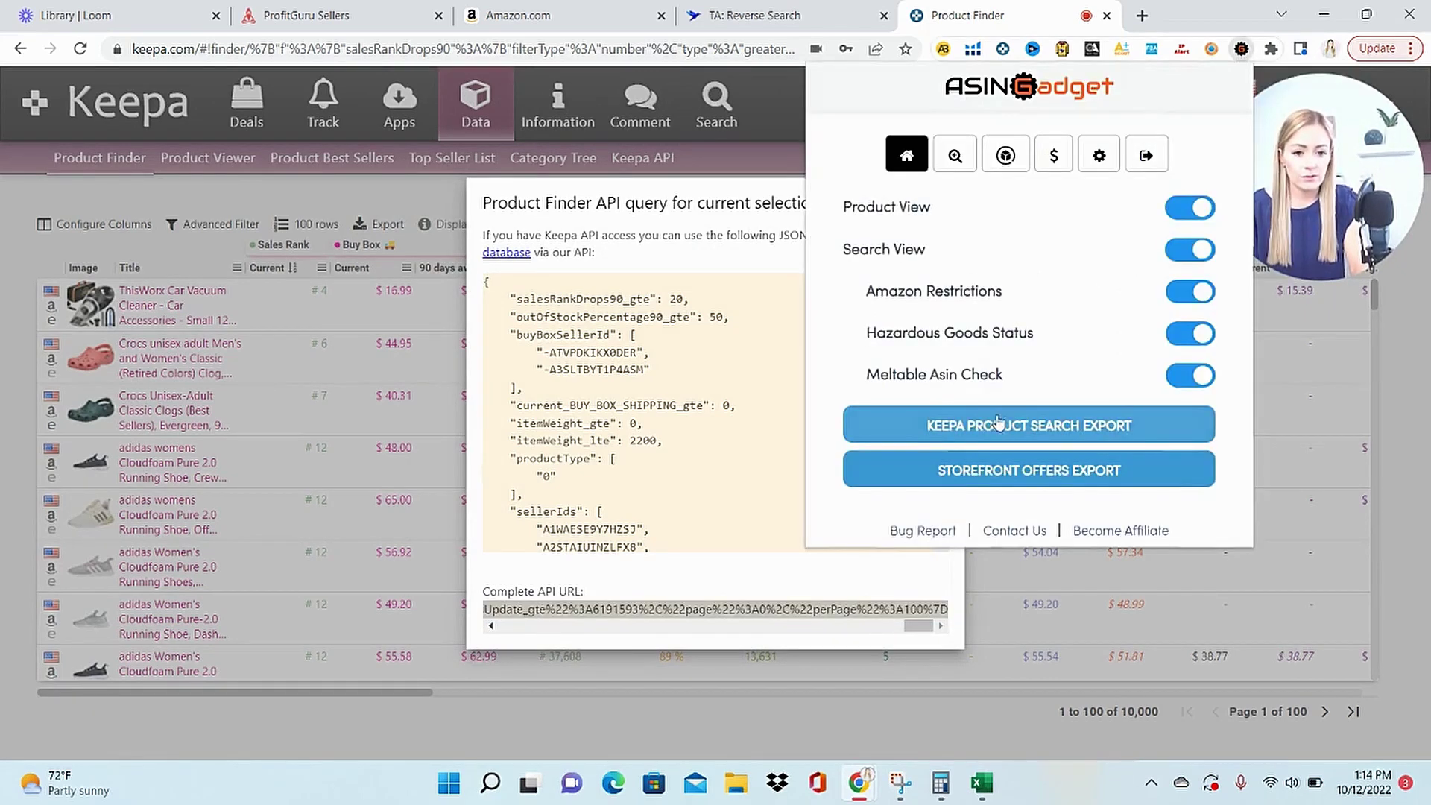
click(1019, 429)
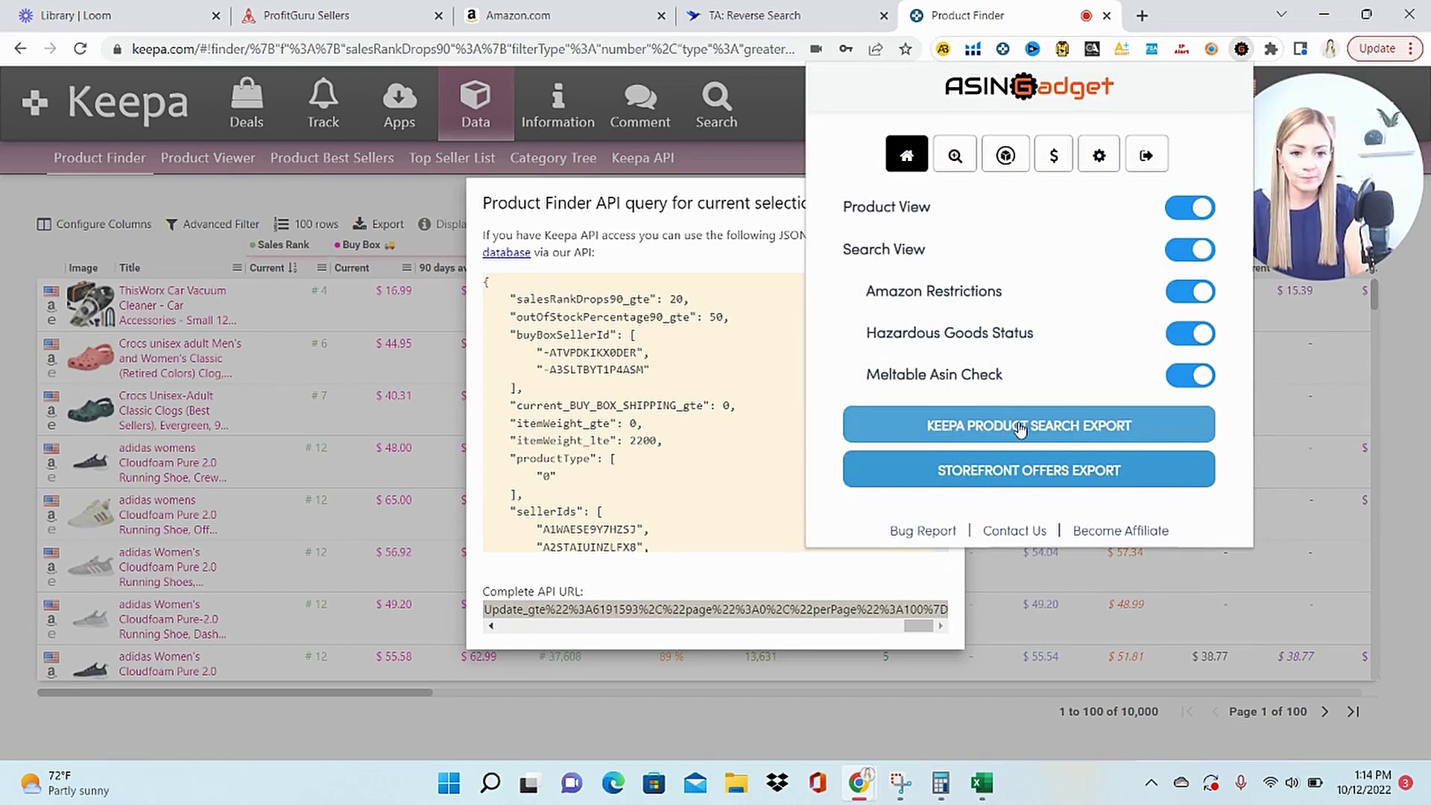
key(ctrl+v)
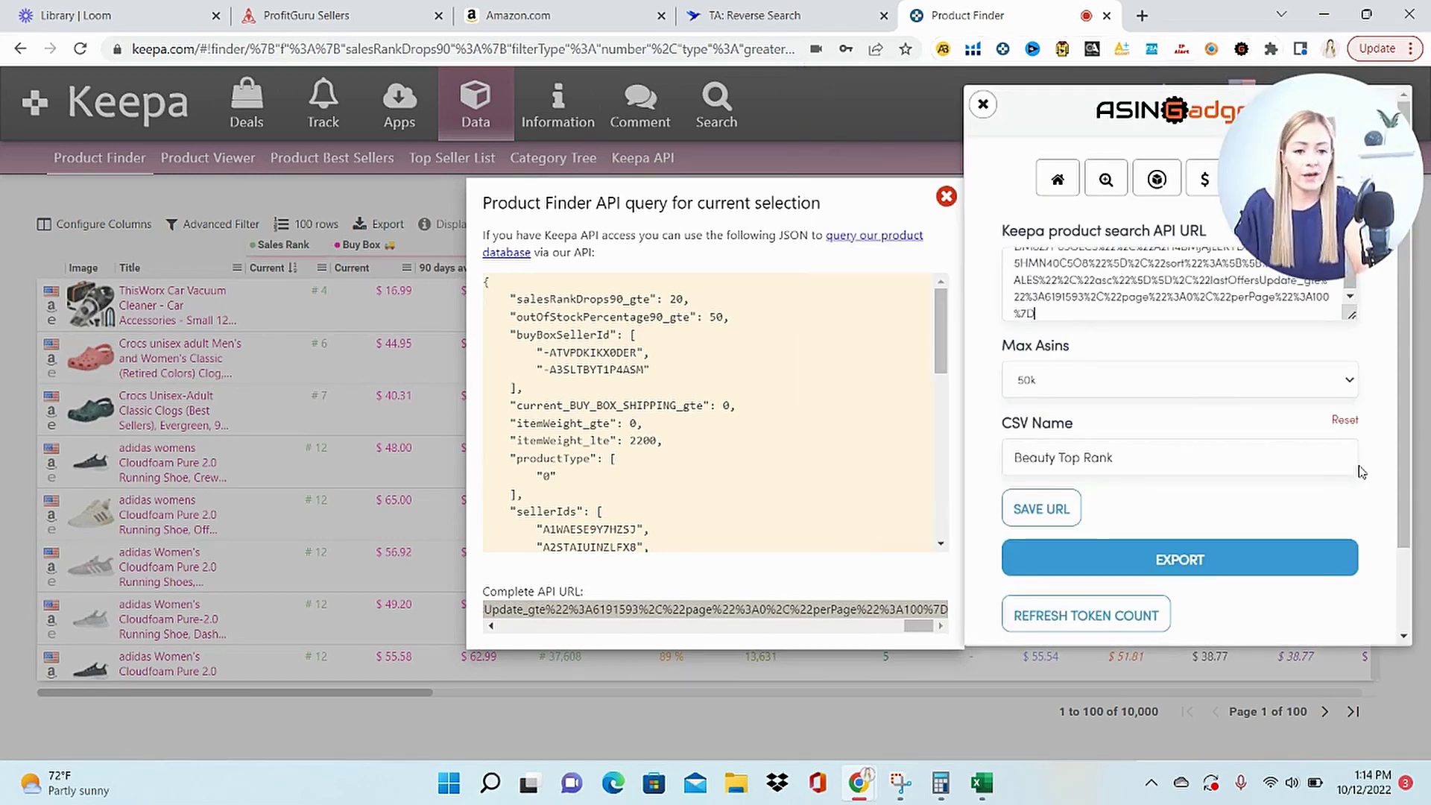
Step: Set the maximum ASINs to 10k, name the CSV Sample and export the Keepa product search
click(1130, 382)
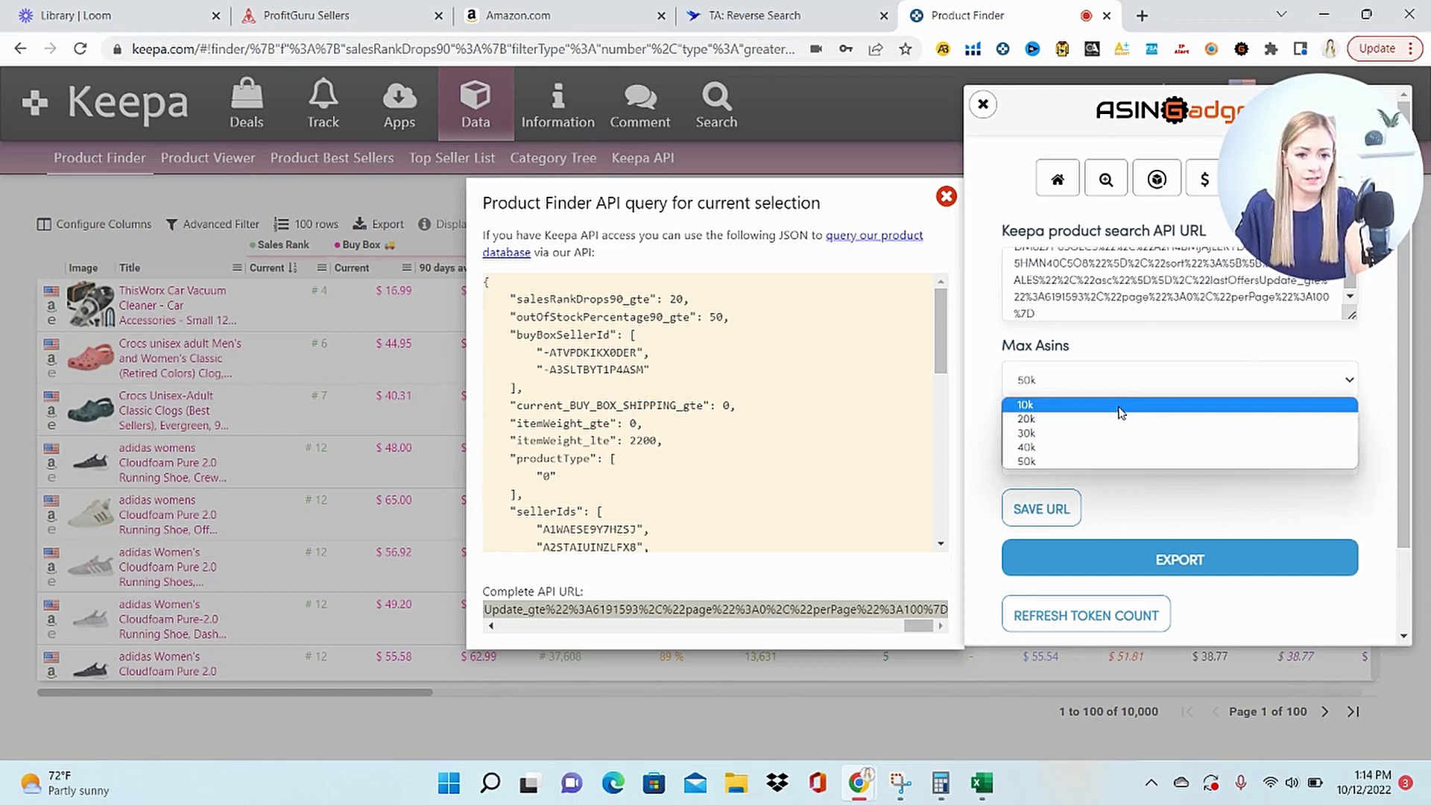
click(1122, 406)
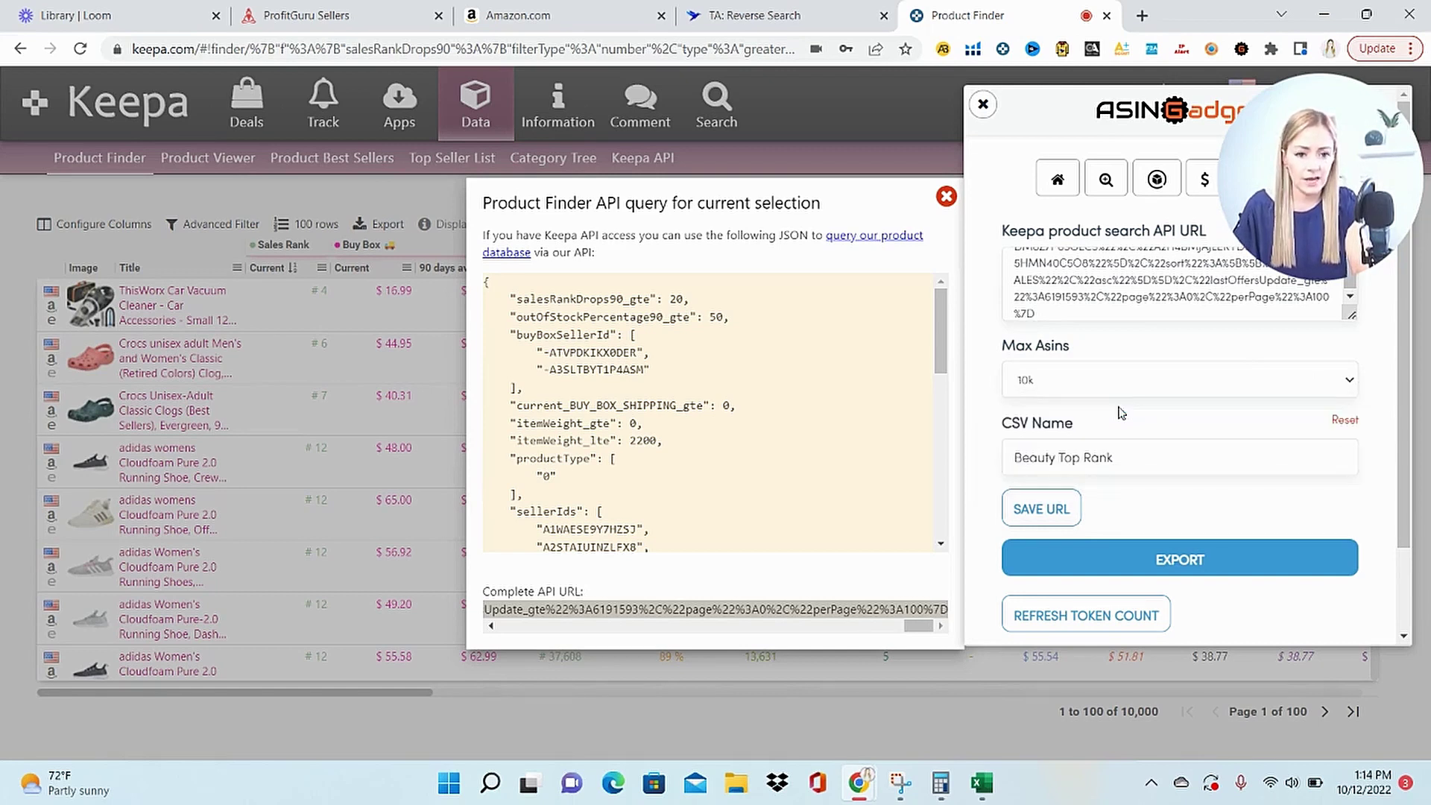
triple_click(1132, 456)
text(Sample)
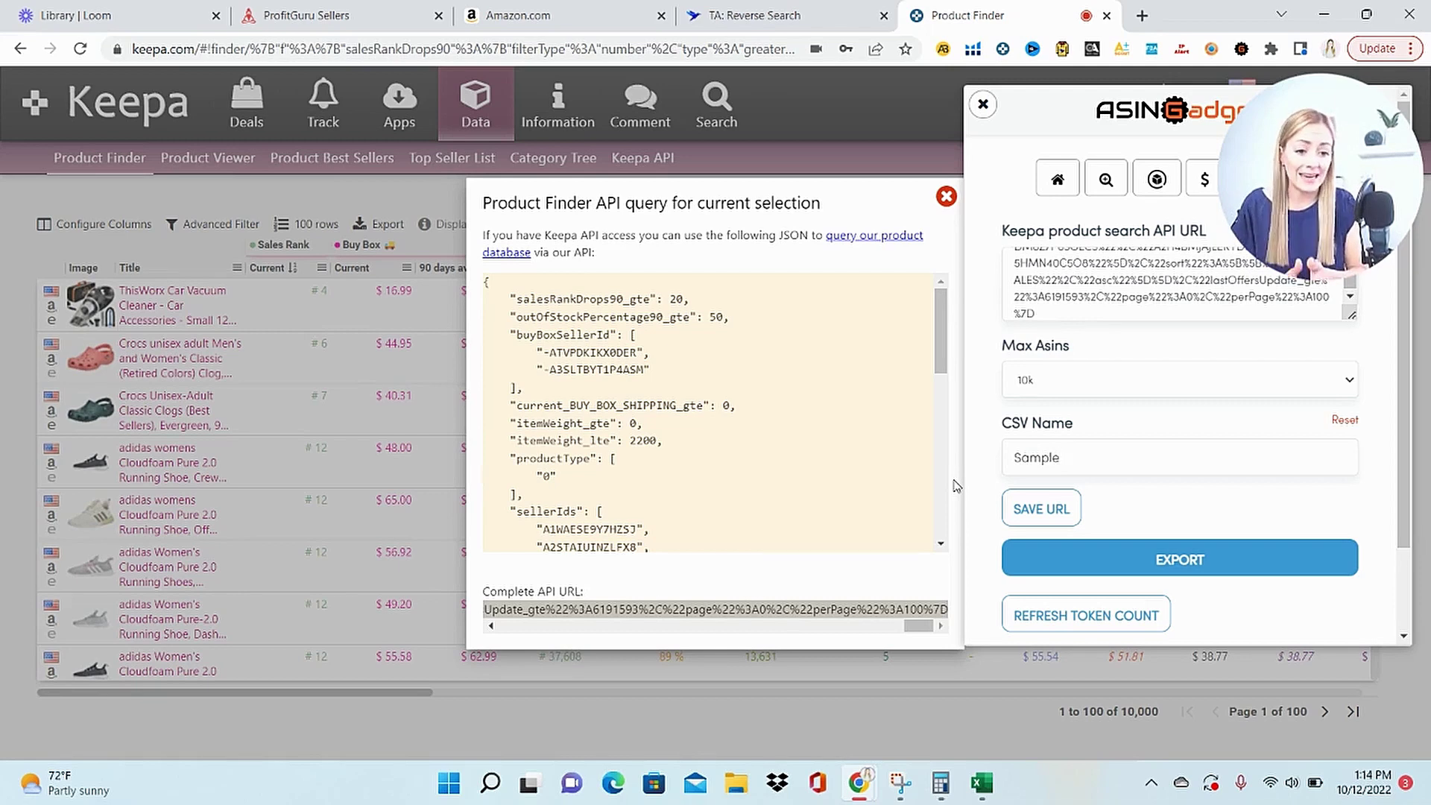
scroll(1131, 597, down, 1)
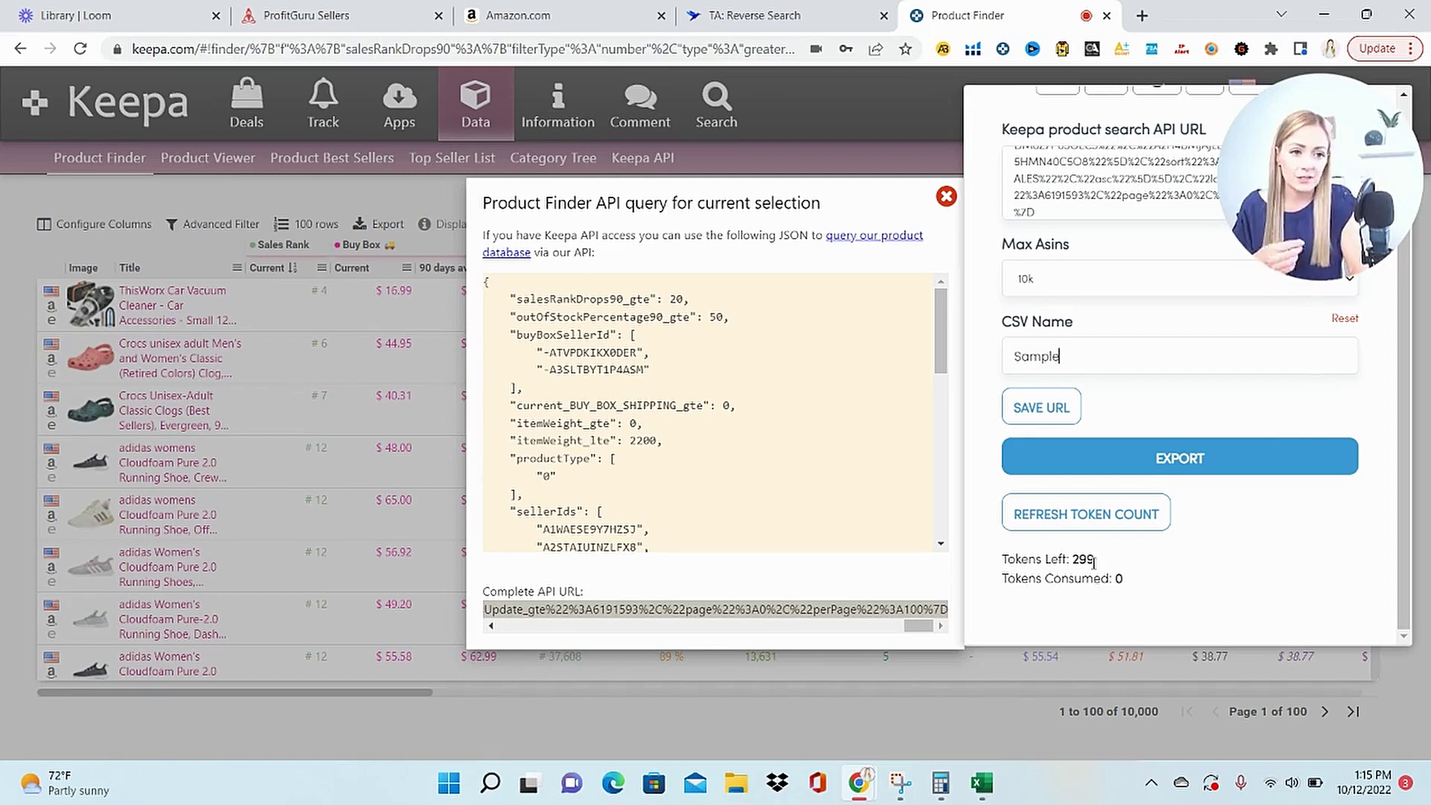
click(1205, 468)
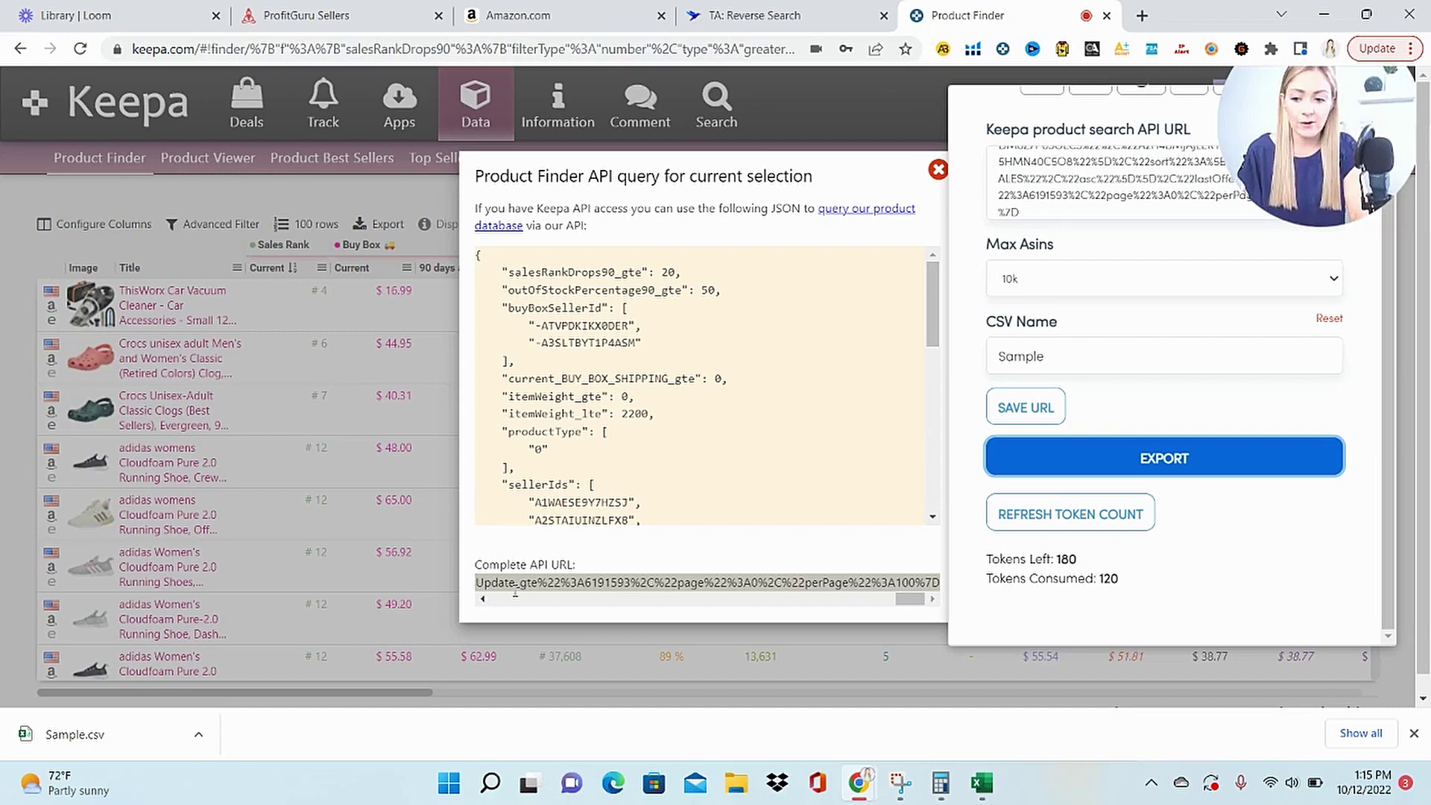
Step: Open the exported Sample.csv in Excel, look through its ASIN column and minimise the workbook
click(131, 728)
drag(1422, 660, 1426, 245)
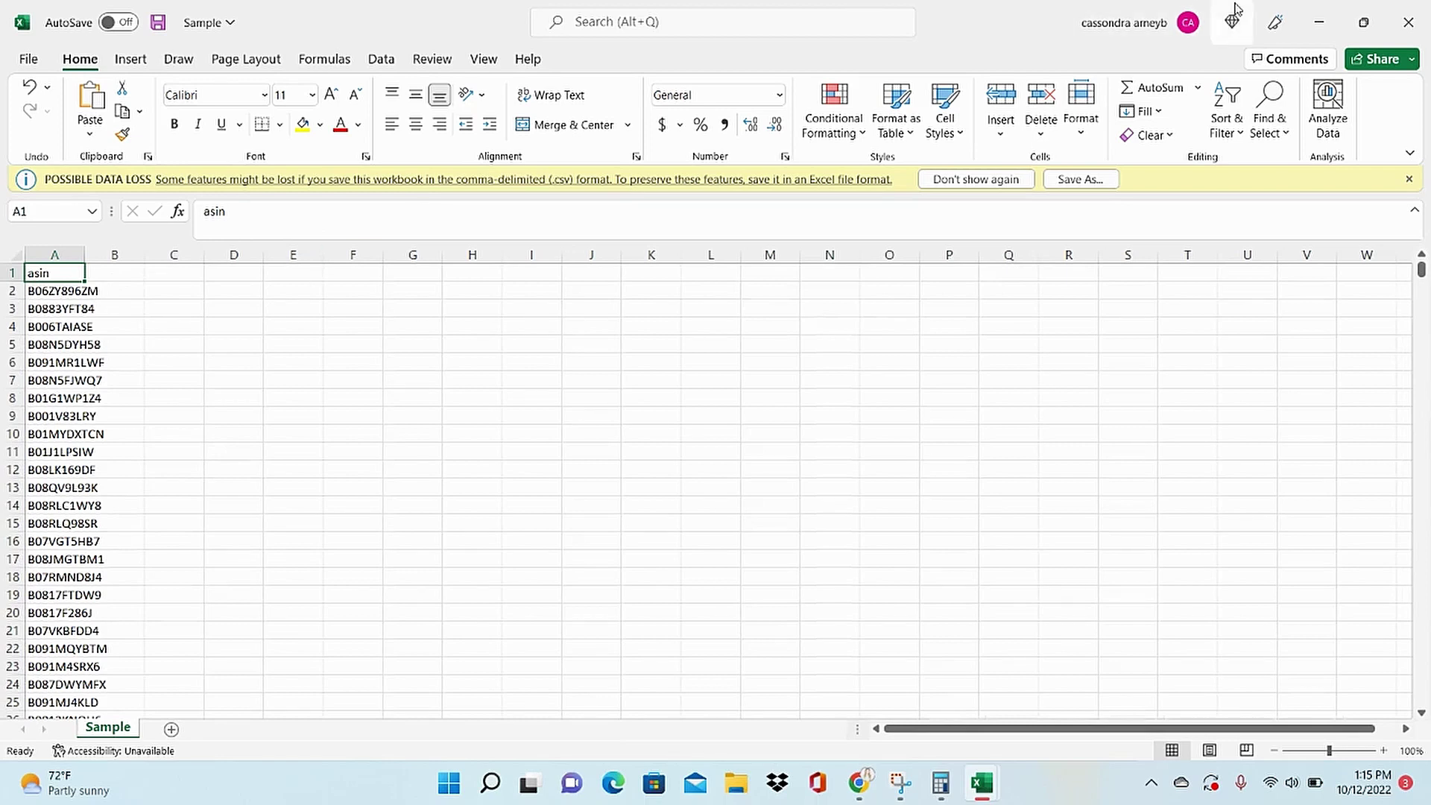
click(1320, 19)
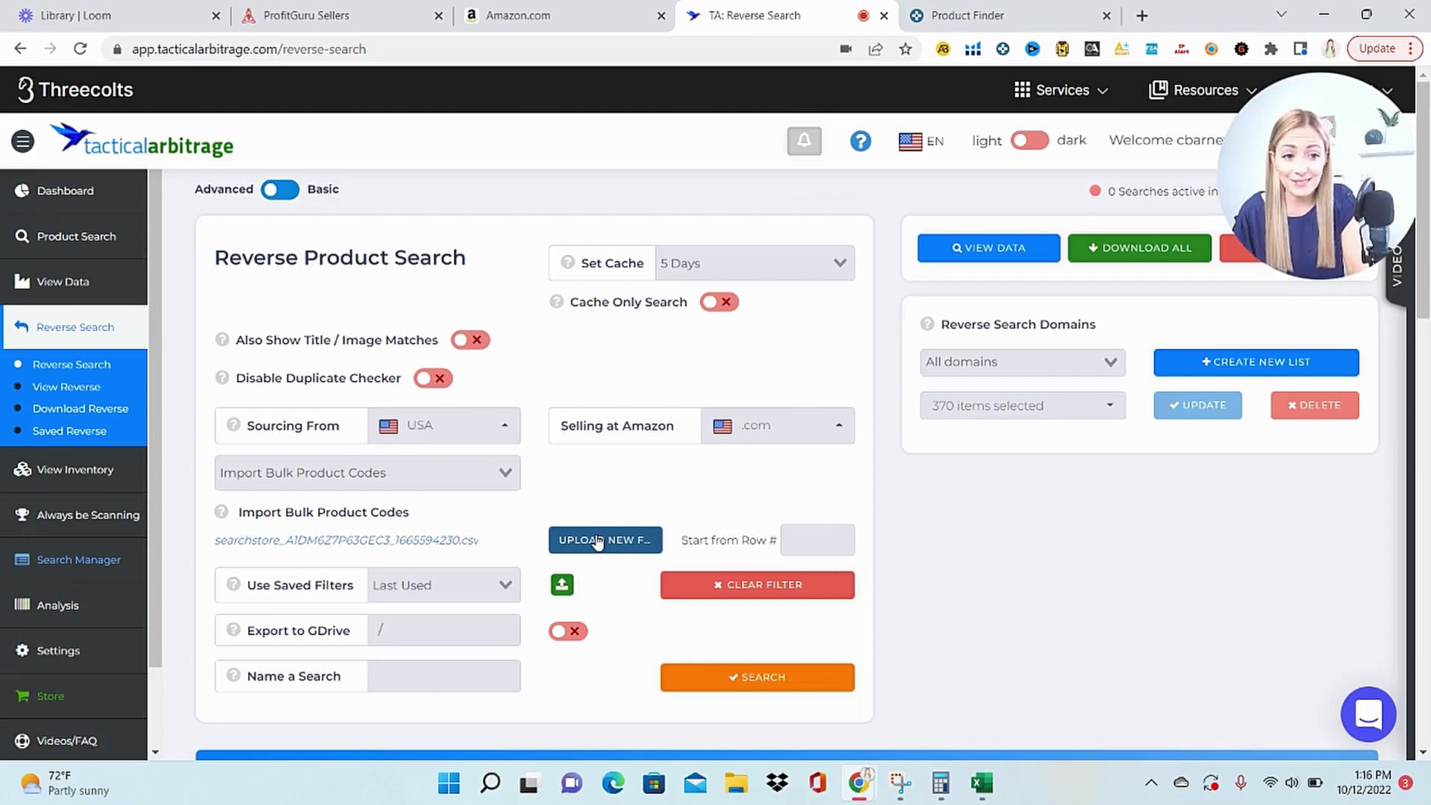
Step: In Tactical Arbitrage's Reverse Search, upload the Sample file from Downloads as the bulk product codes and start the search
click(597, 541)
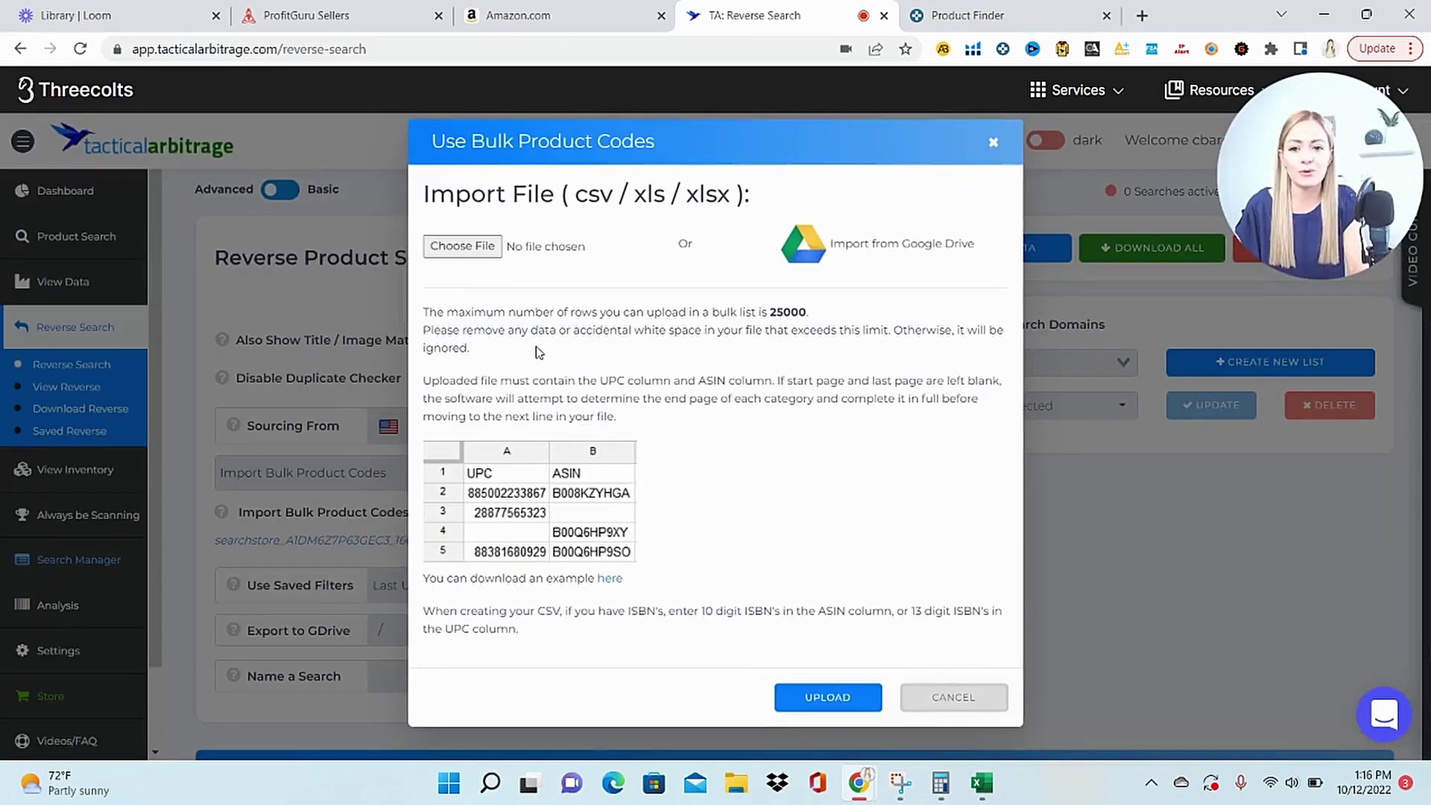
click(483, 248)
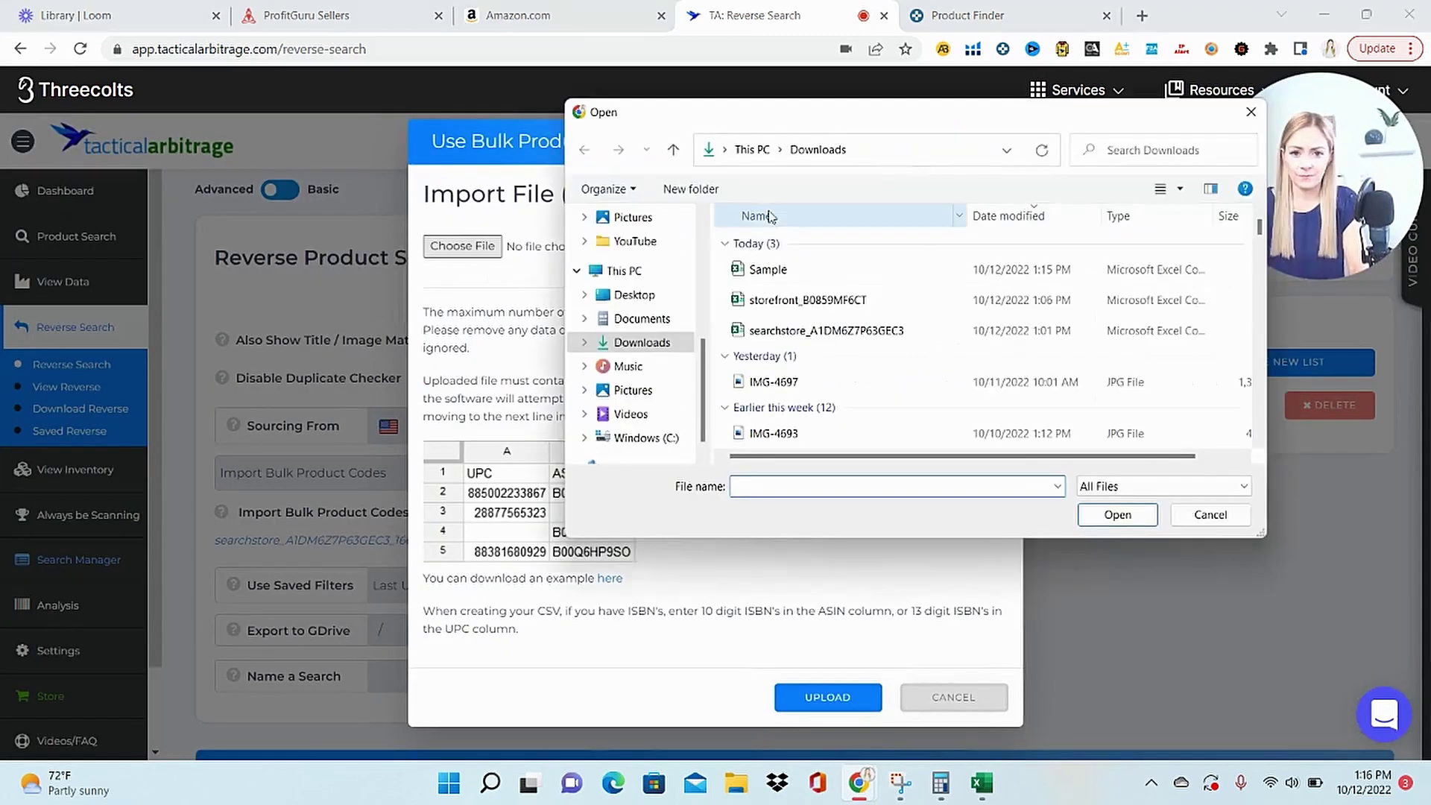
double_click(822, 269)
click(826, 695)
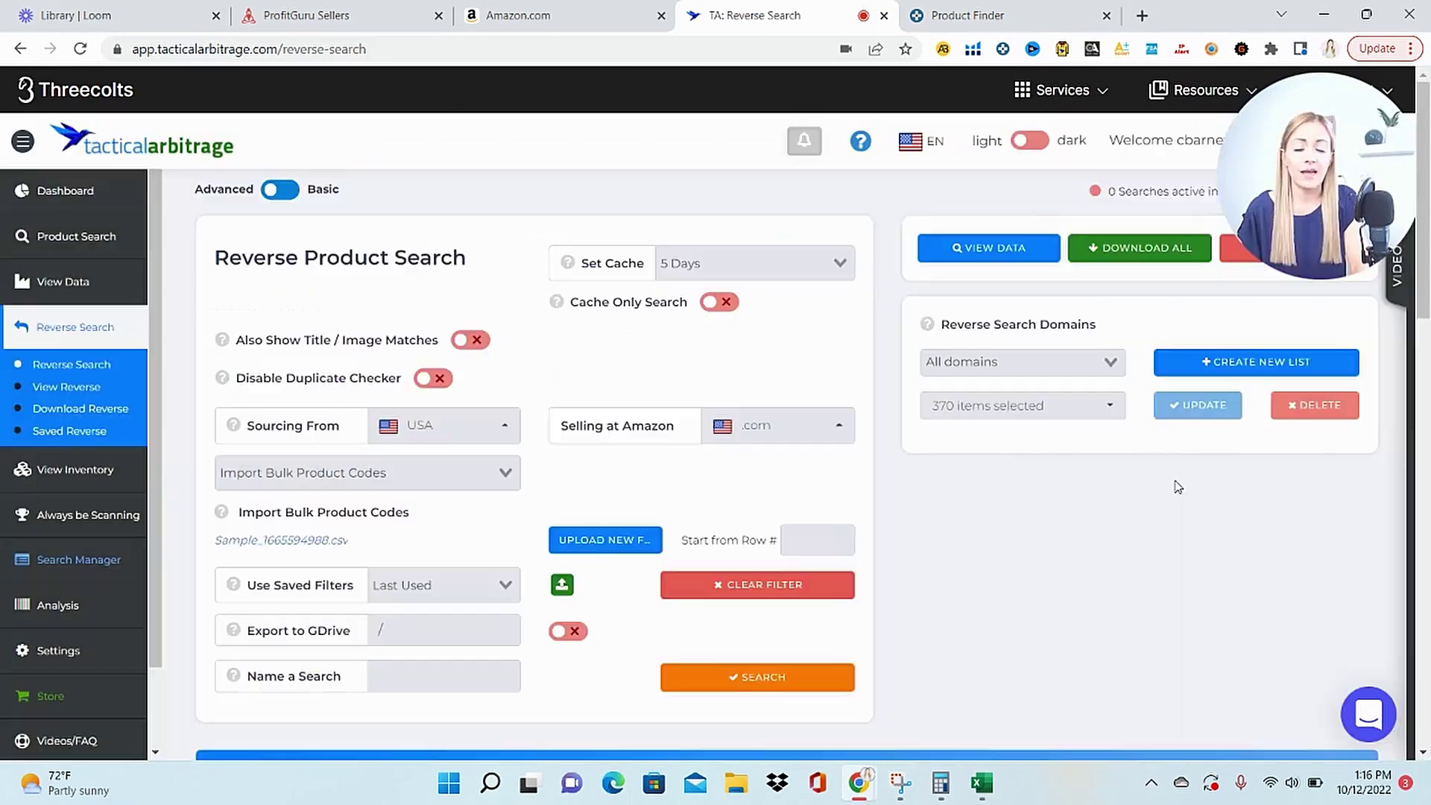
click(803, 676)
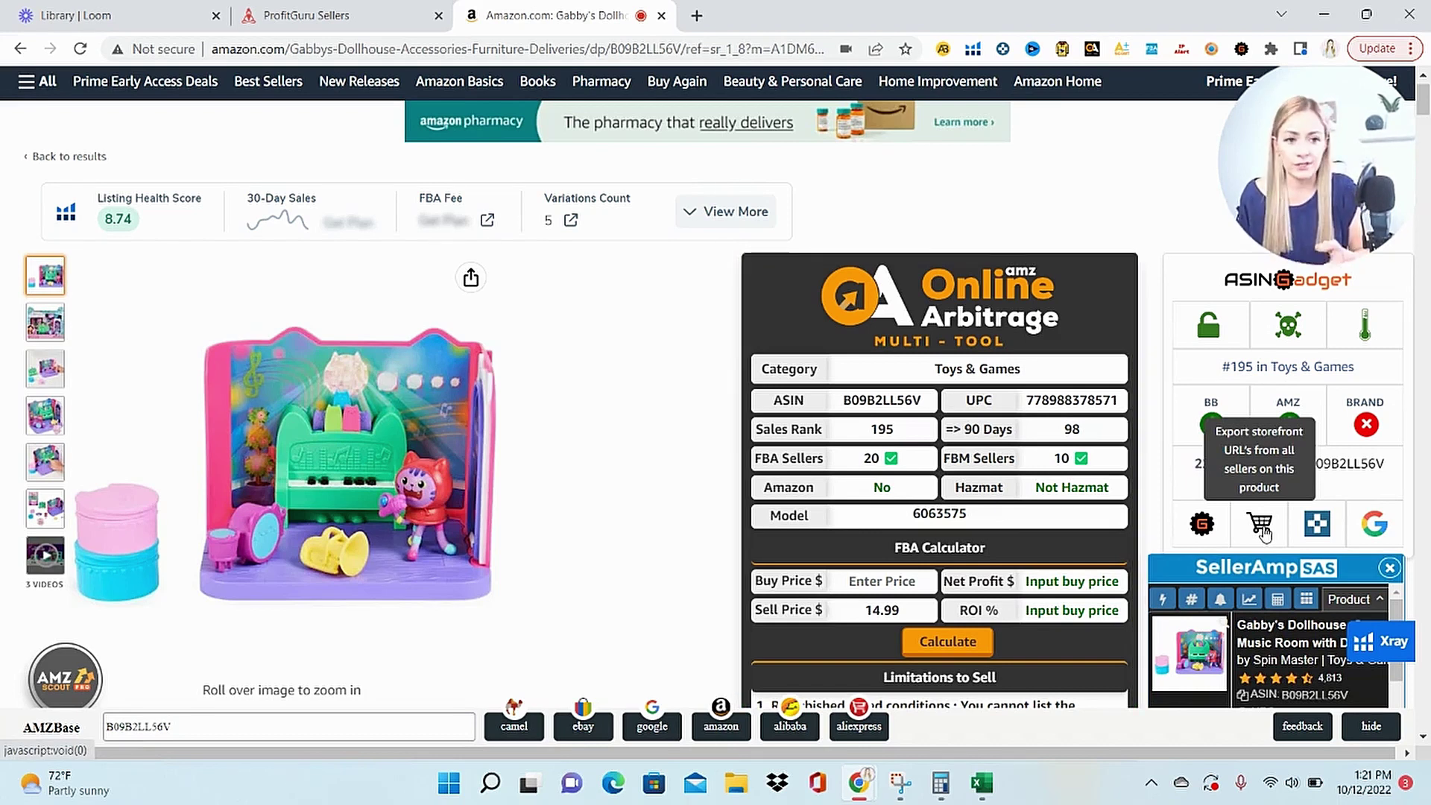
click(1204, 528)
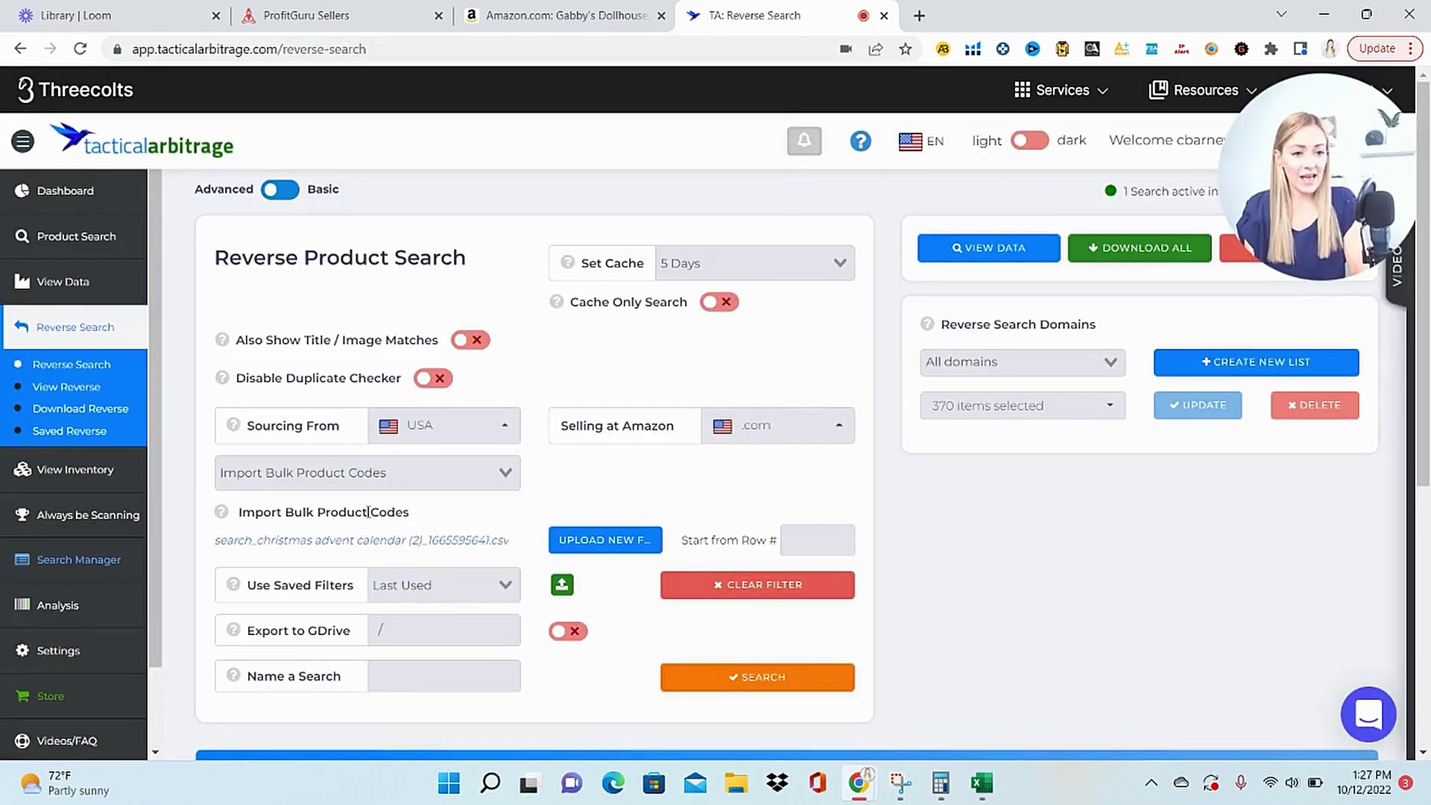
Step: Start the reverse product search with the uploaded Christmas advent calendar CSV and return to the Amazon product page
click(779, 679)
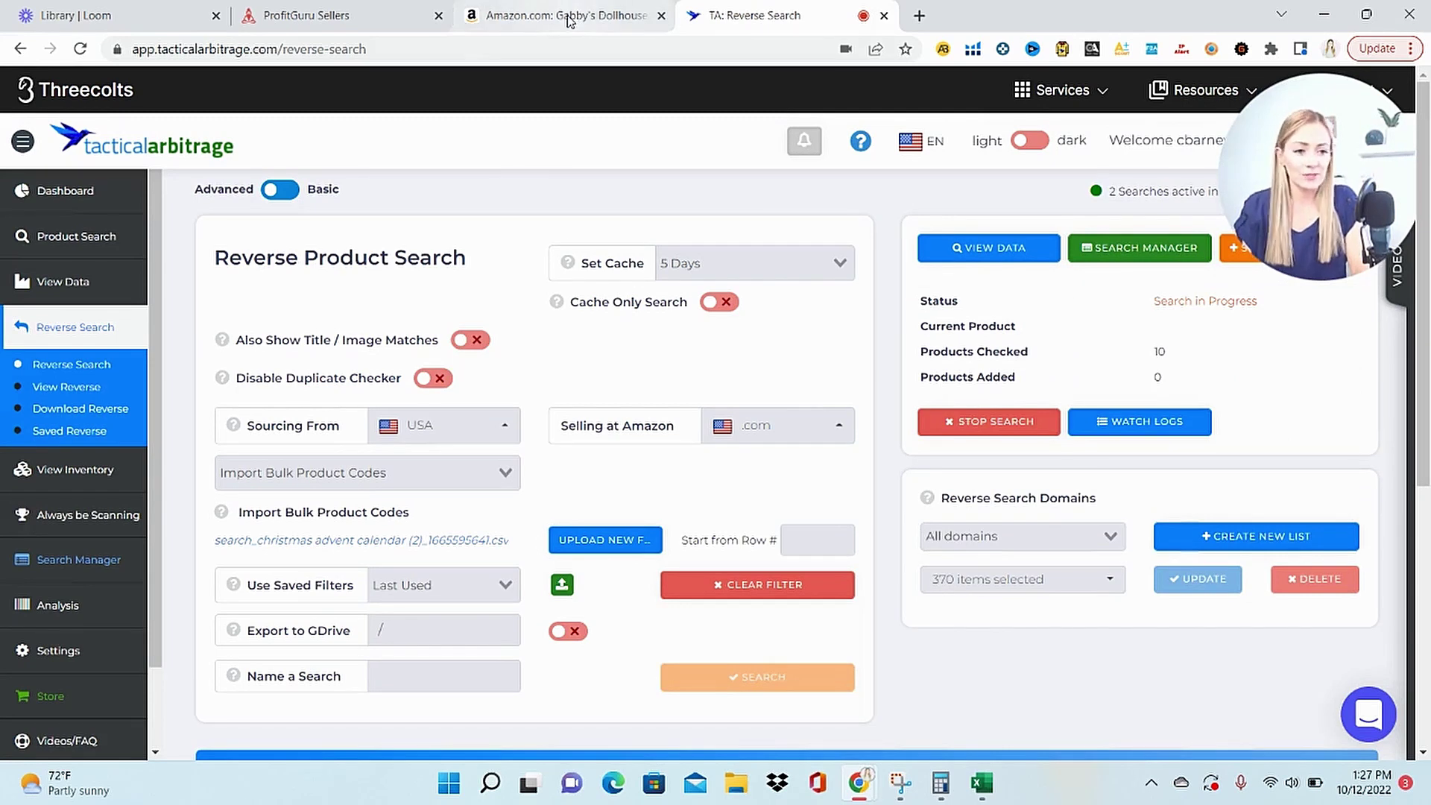
click(567, 15)
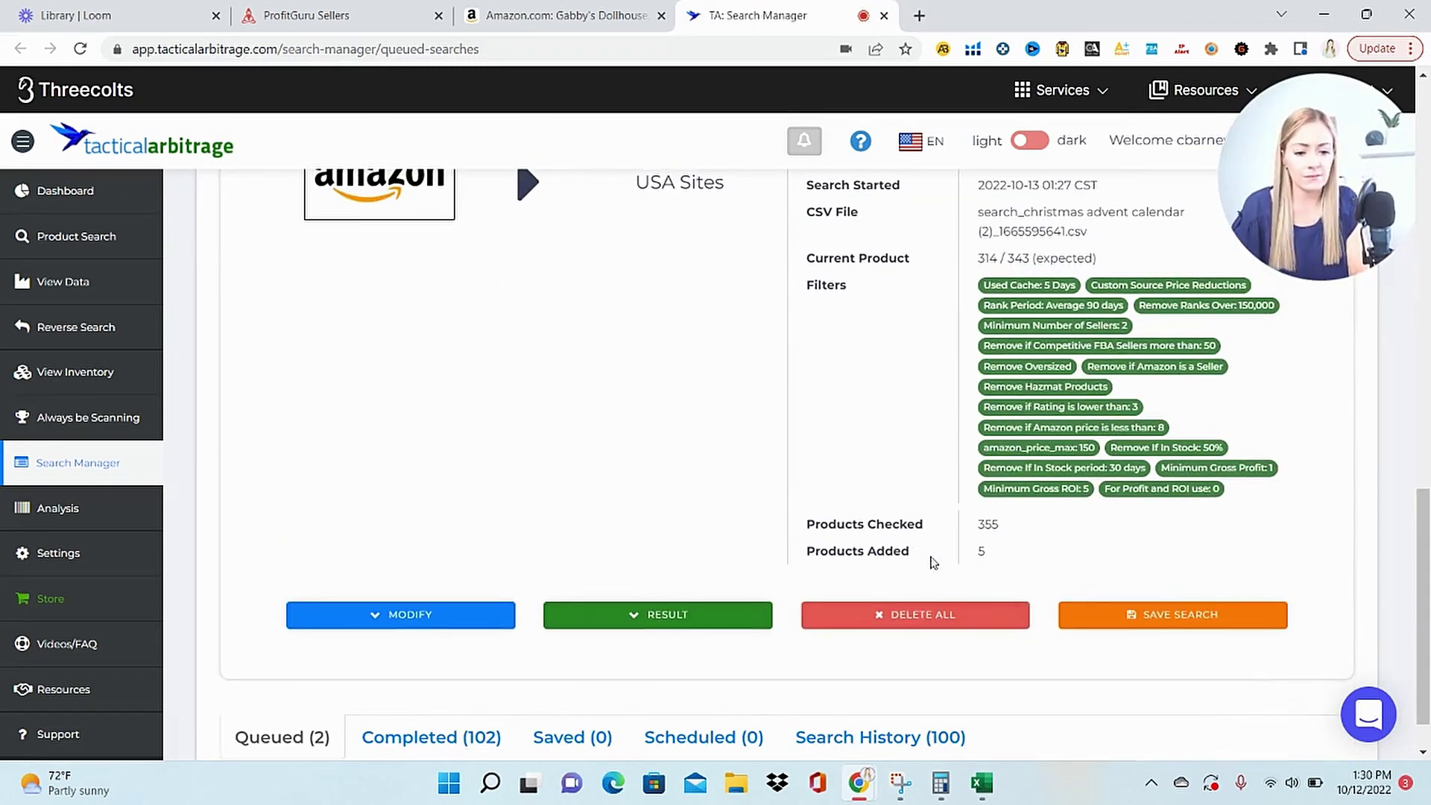
Step: Review the advent calendar search's details and examine the body lotion match's gross profit, ROI, monthly sales and history chart
drag(1421, 671, 1424, 435)
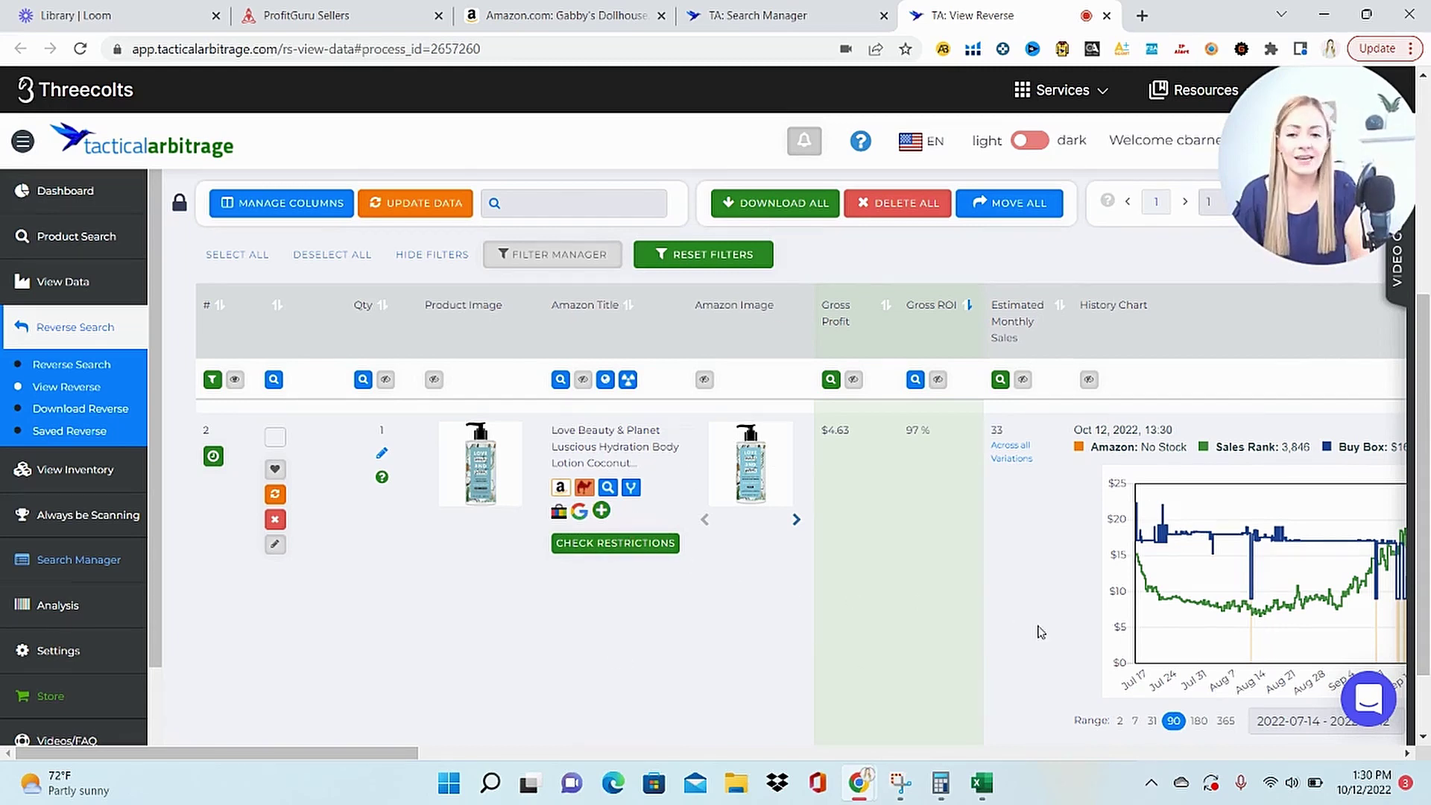
mouse_move(477, 492)
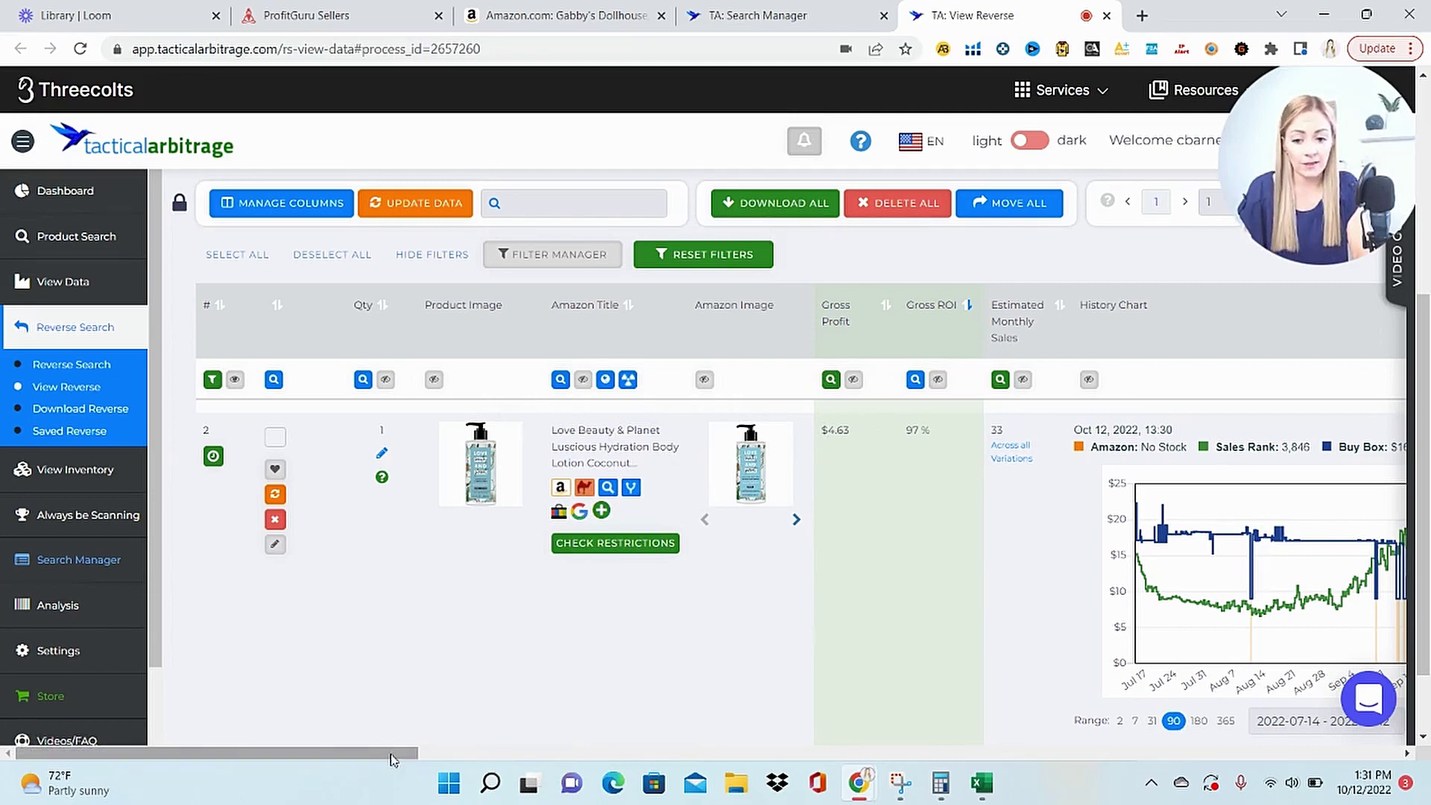
drag(392, 753, 567, 753)
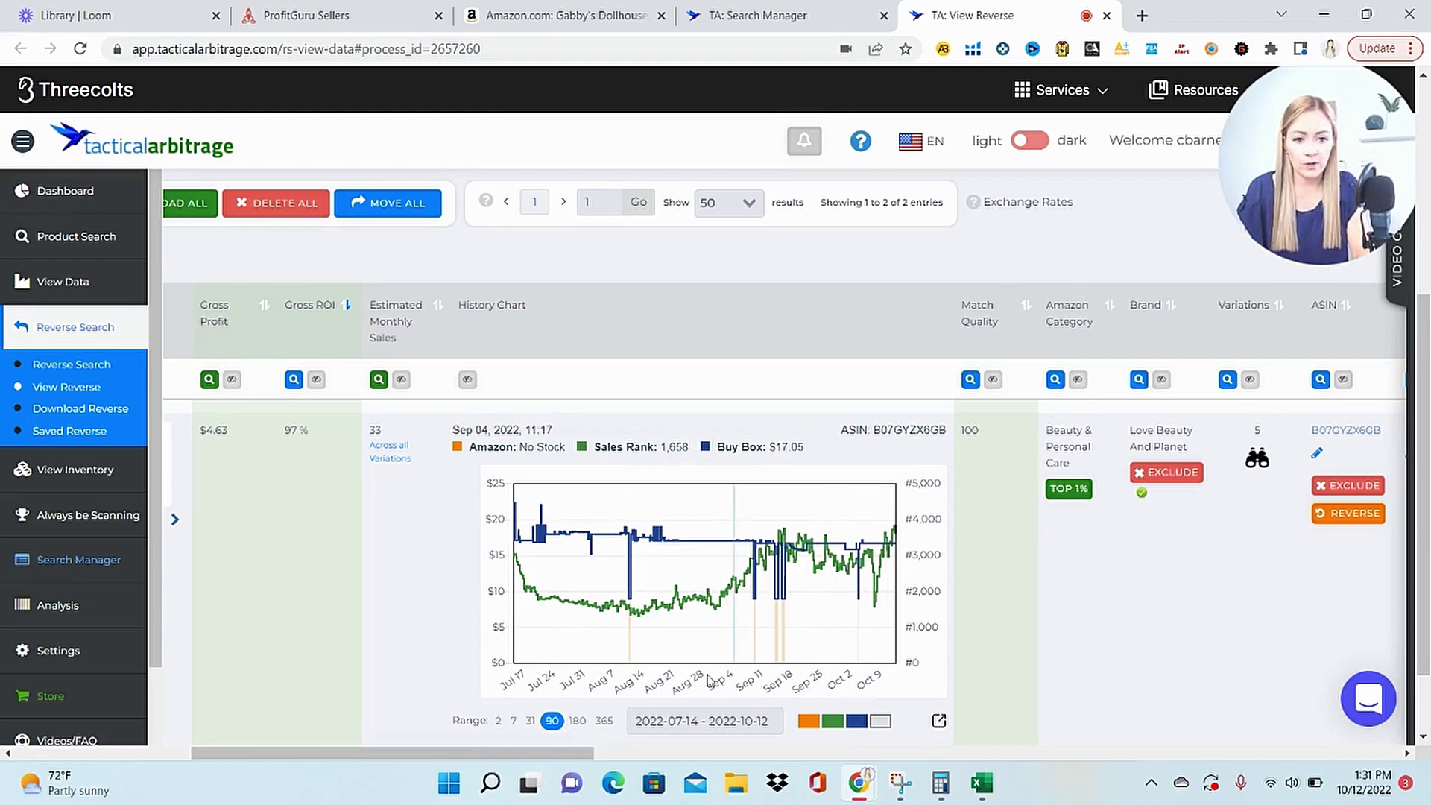
drag(519, 755, 340, 754)
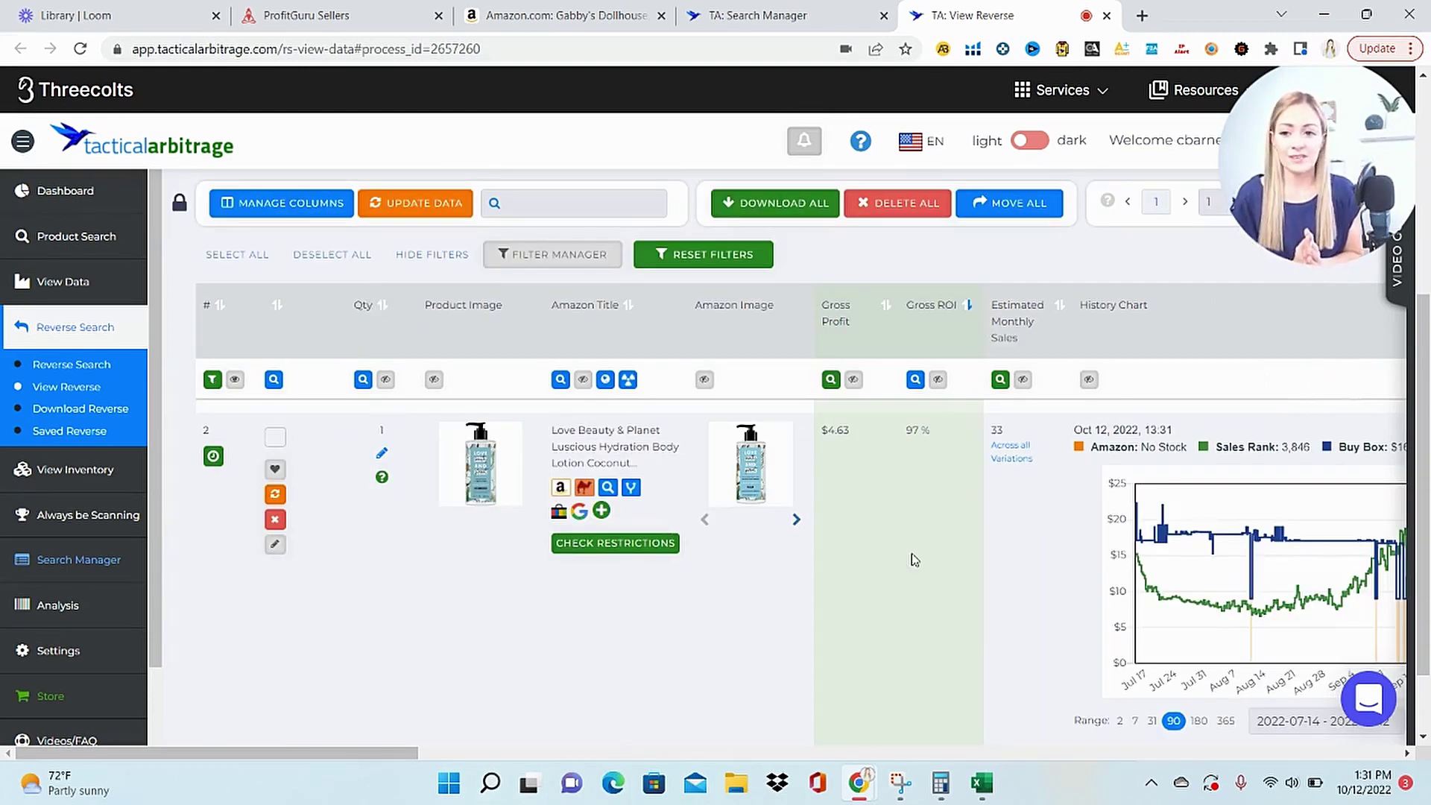